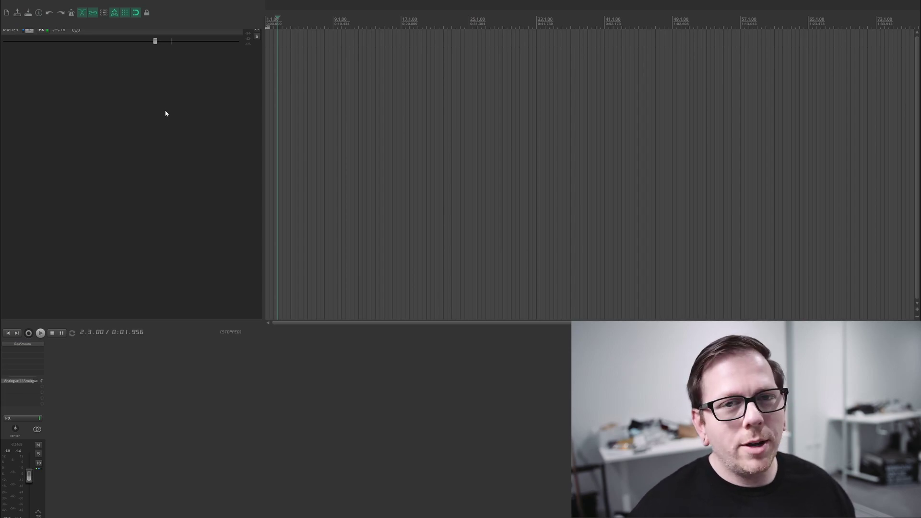
- Insert the Kontakt VST3 on a new track and accept building its multi-output routing tracks
{"action": "right_click", "coordinate": [131, 111]}
{"action": "right_click", "coordinate": [93, 112]}
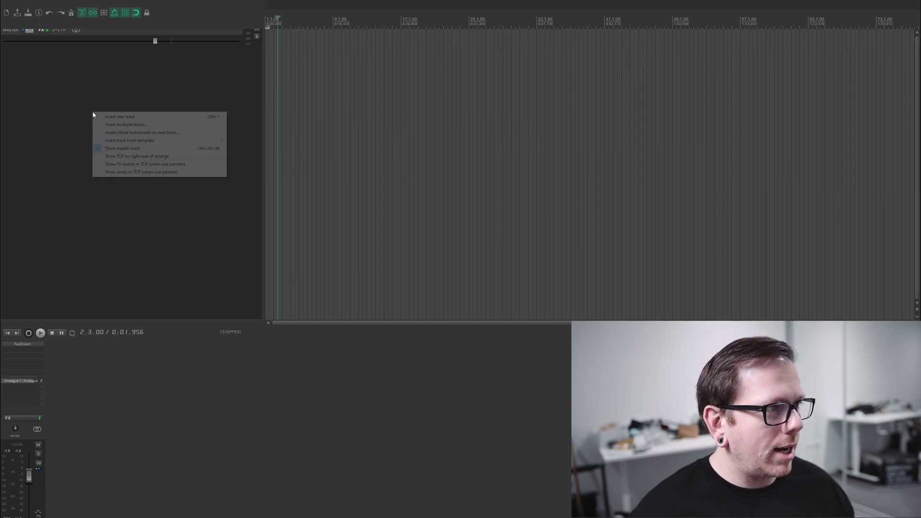
{"action": "left_click", "coordinate": [139, 133]}
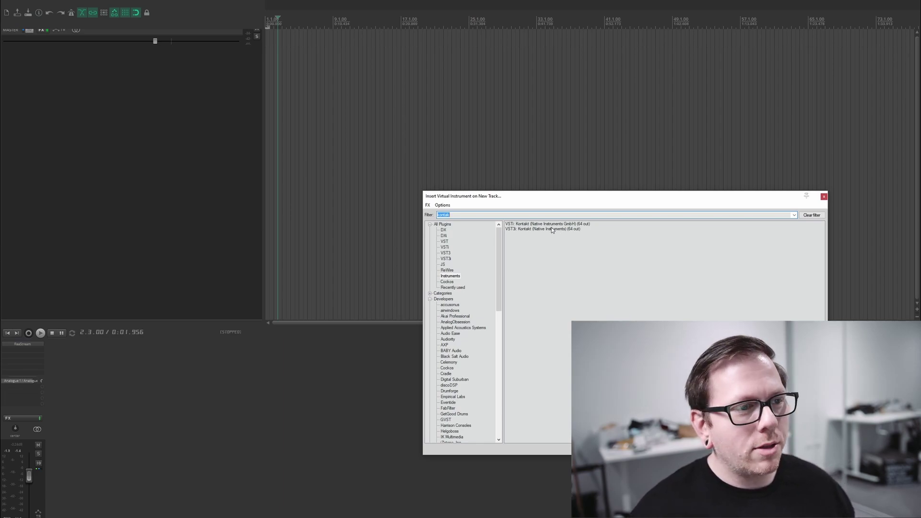
{"action": "double_click", "coordinate": [552, 229]}
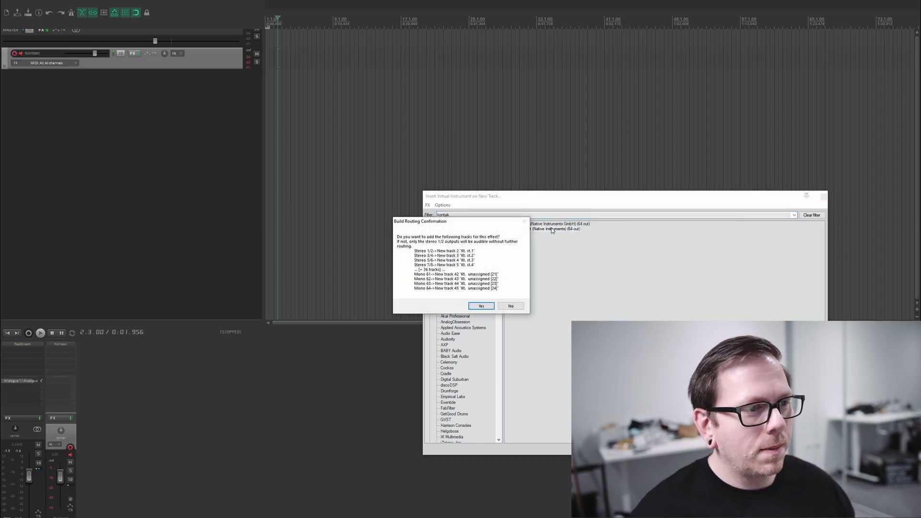
{"action": "left_click", "coordinate": [480, 307]}
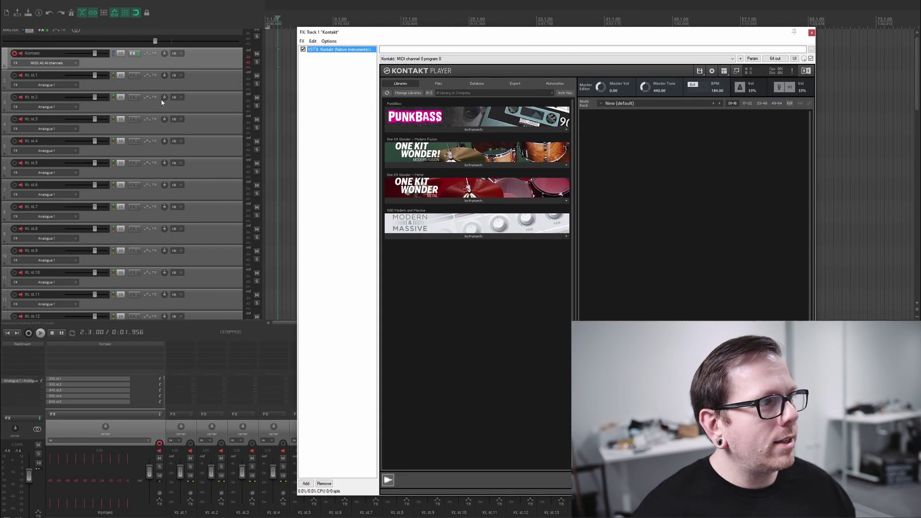
{"action": "scroll", "coordinate": [146, 153], "scroll_direction": "down", "scroll_amount": 15}
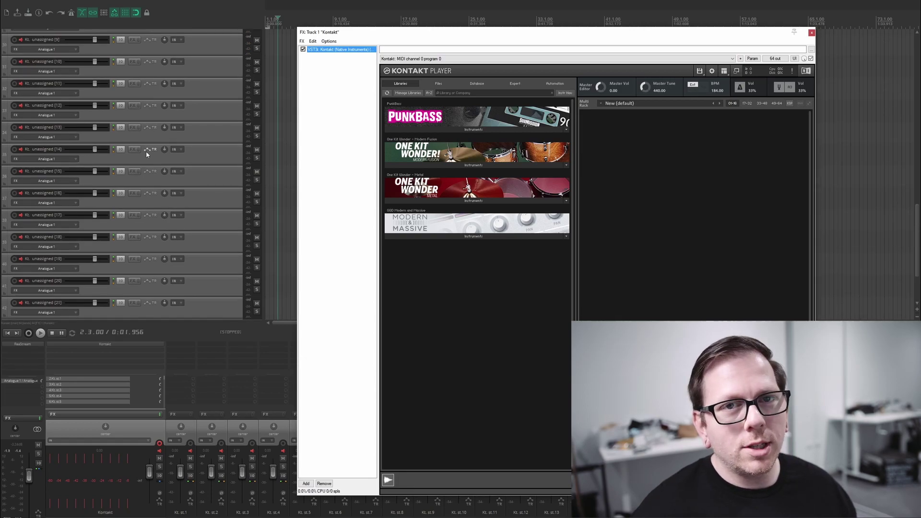
{"action": "scroll", "coordinate": [144, 152], "scroll_direction": "up", "scroll_amount": 20}
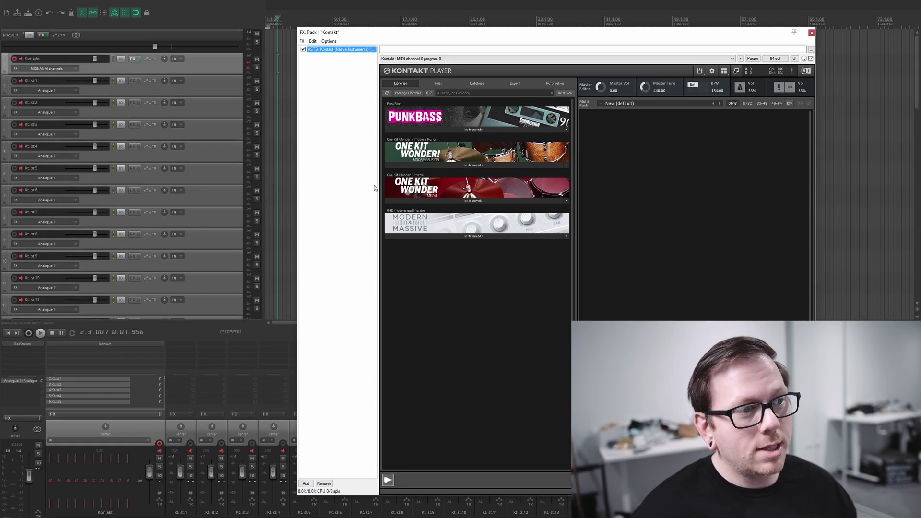
- Load the One Kit Wonder - Metal .nki into the rack and audition the snare, toms and floor tom
{"action": "left_click", "coordinate": [467, 200]}
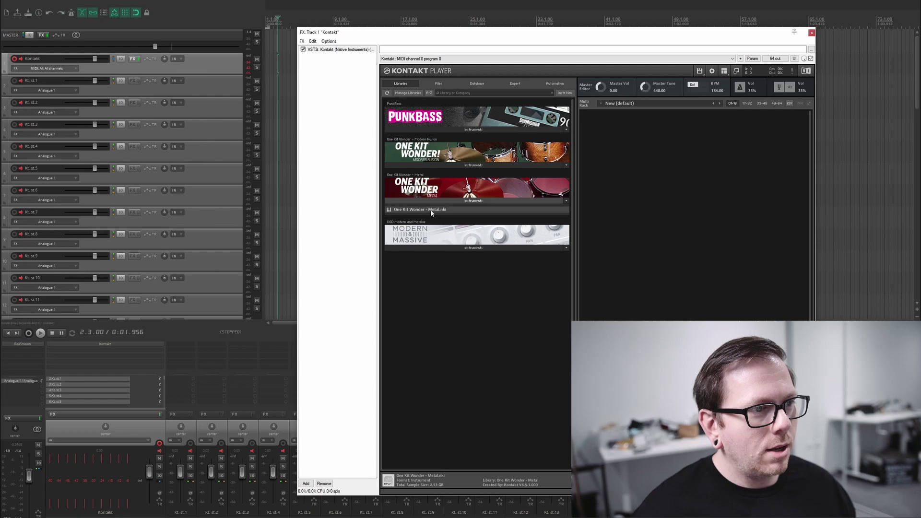
{"action": "left_click_drag", "start_coordinate": [600, 31], "coordinate": [390, 23]}
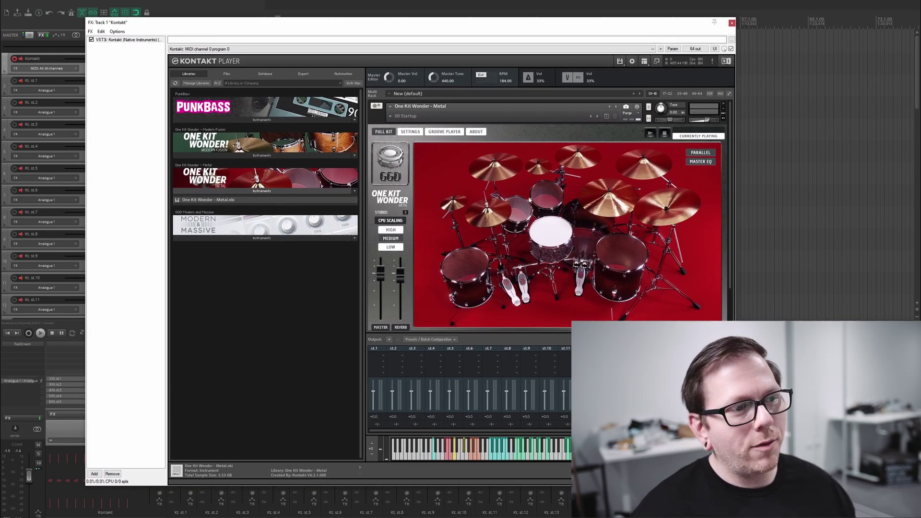
{"action": "left_click", "coordinate": [553, 225]}
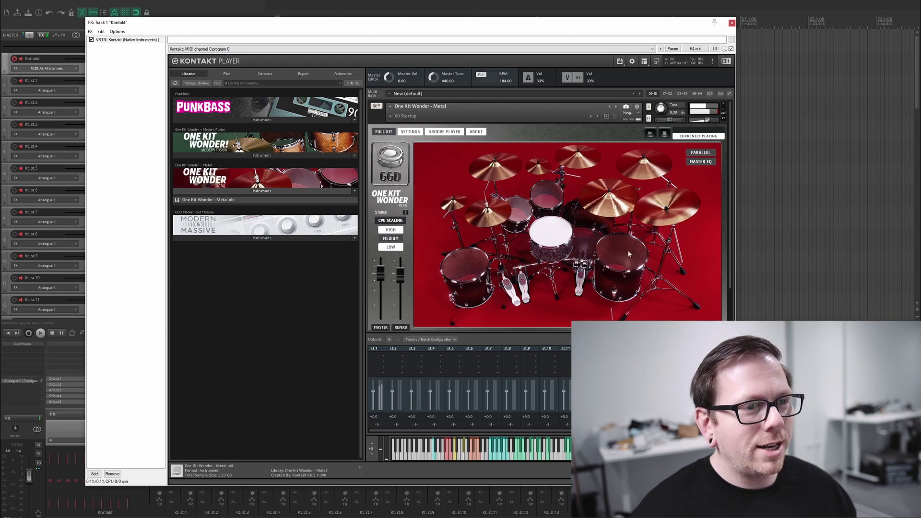
{"action": "left_click", "coordinate": [593, 235]}
{"action": "left_click", "coordinate": [551, 206]}
{"action": "left_click", "coordinate": [548, 230]}
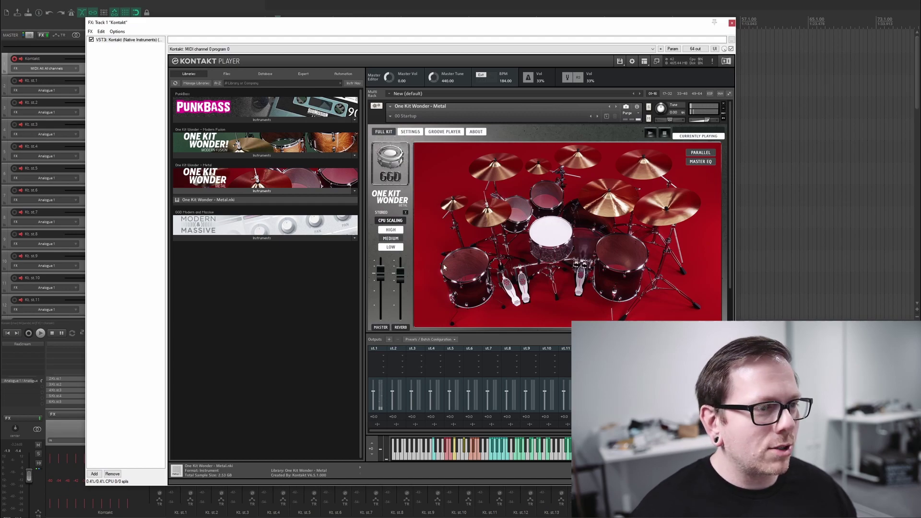
{"action": "left_click", "coordinate": [477, 263]}
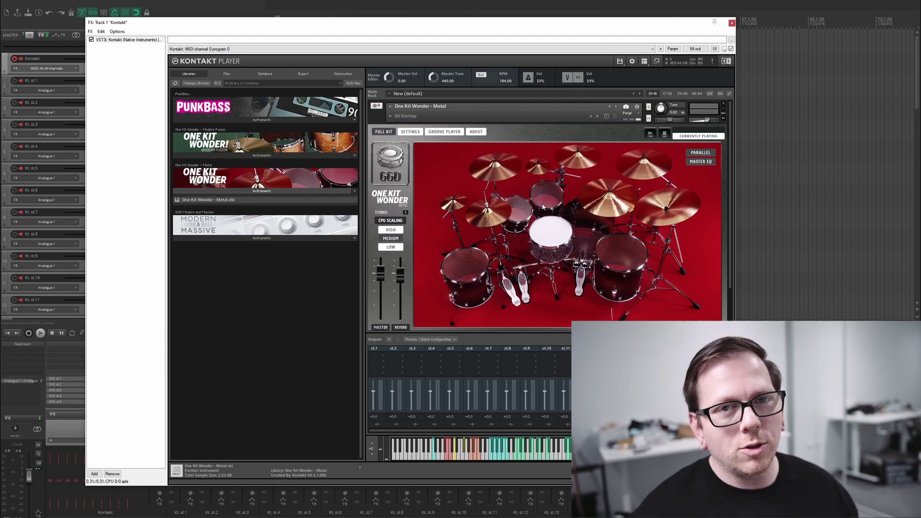
{"action": "scroll", "coordinate": [555, 229], "scroll_direction": "down", "scroll_amount": 1}
{"action": "scroll", "coordinate": [555, 229], "scroll_direction": "down", "scroll_amount": 1}
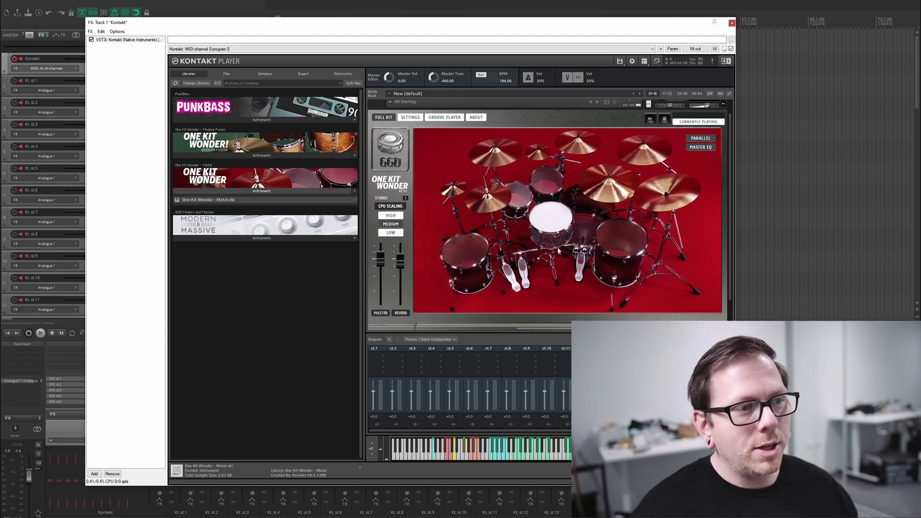
{"action": "left_click", "coordinate": [556, 223]}
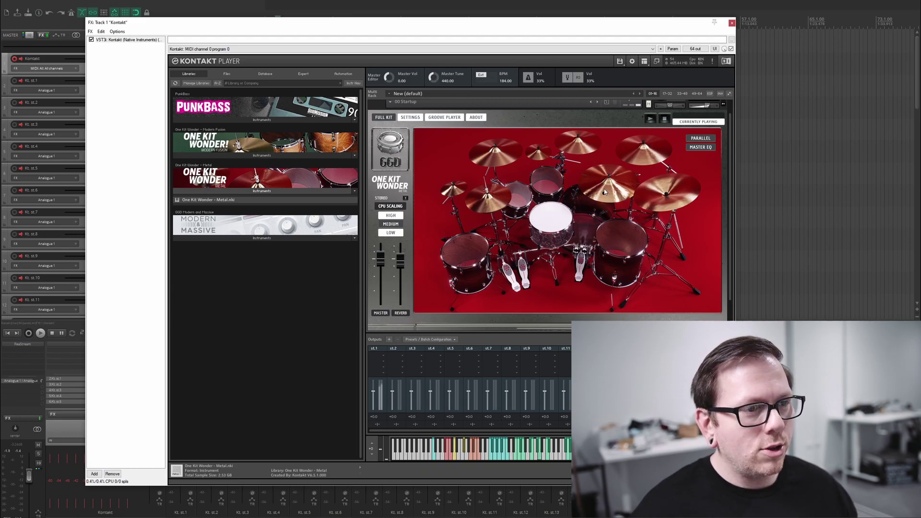
{"action": "left_click", "coordinate": [469, 261]}
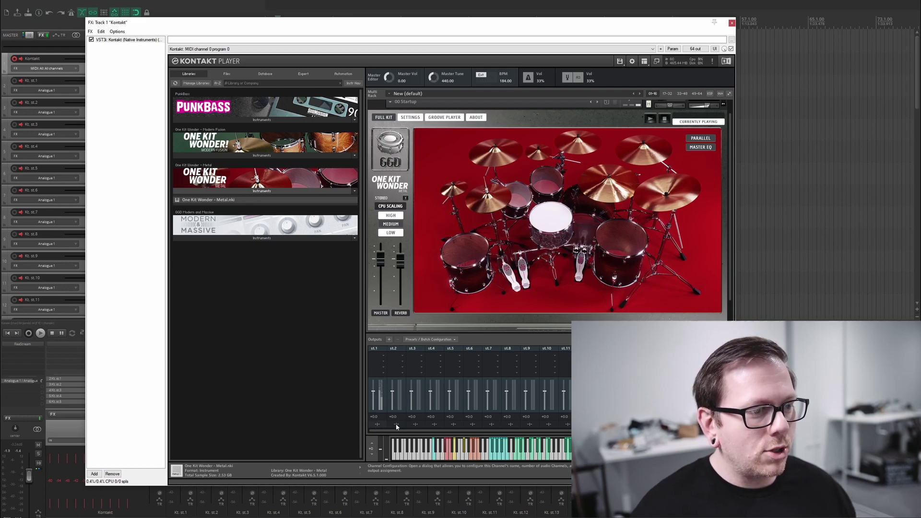
- Route Kontakt's st.1 channel to Kt. st.1 [1] and [2], then test it with a snare hit
{"action": "left_click", "coordinate": [377, 426]}
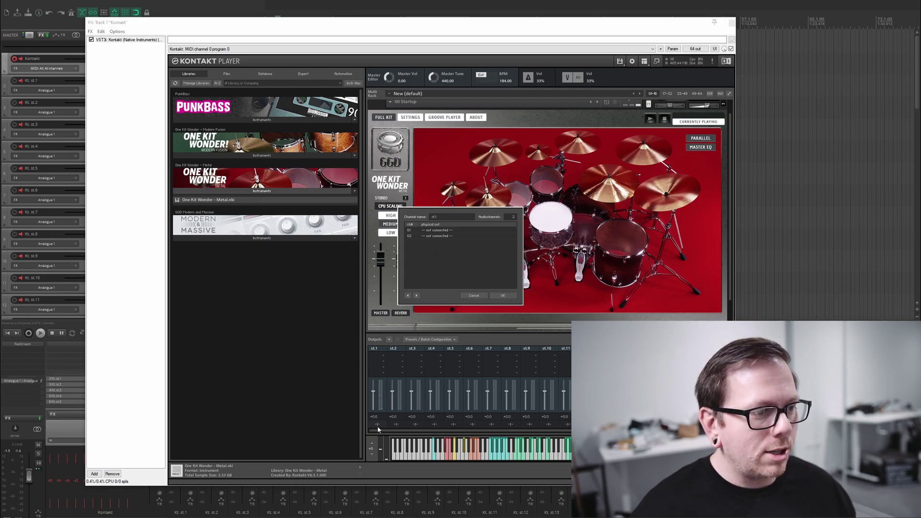
{"action": "left_click", "coordinate": [434, 231]}
{"action": "left_click", "coordinate": [456, 214]}
{"action": "left_click", "coordinate": [438, 236]}
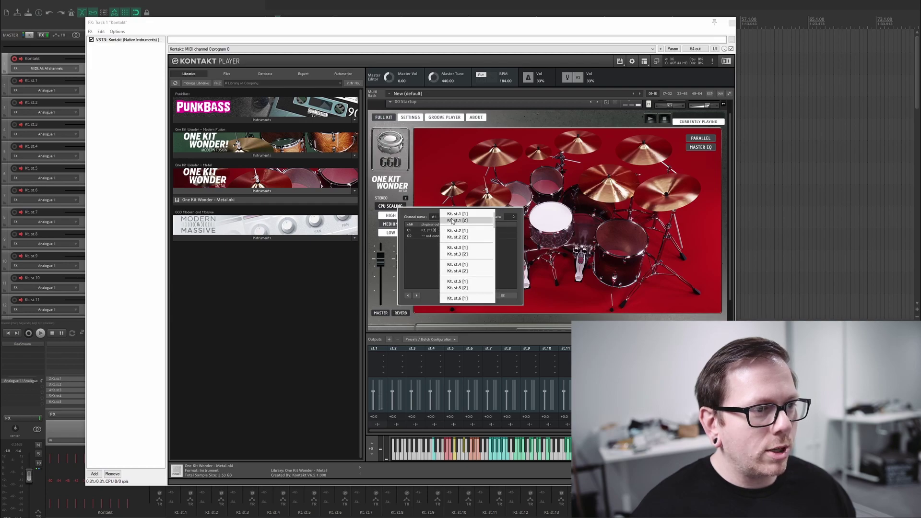
{"action": "left_click", "coordinate": [455, 220]}
{"action": "left_click", "coordinate": [502, 295]}
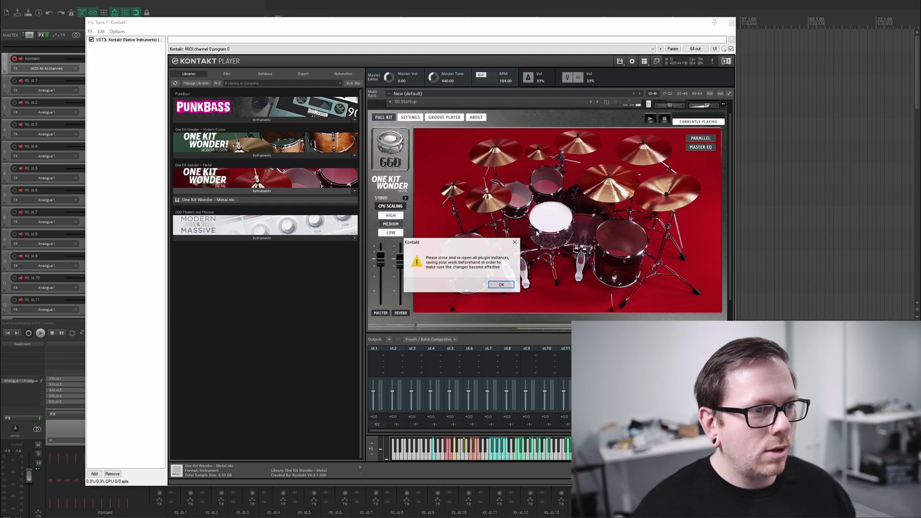
{"action": "left_click", "coordinate": [500, 284]}
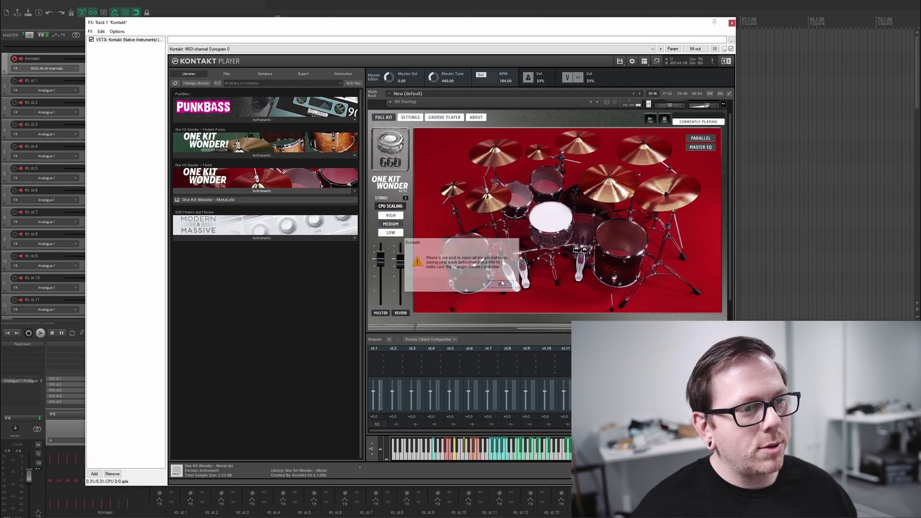
{"action": "left_click", "coordinate": [545, 221]}
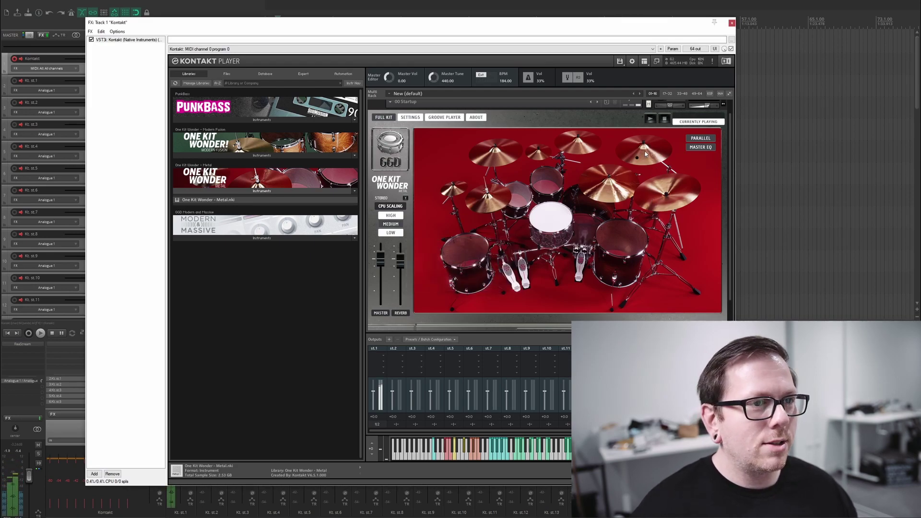
- Play Song 03 - Groove 05 from GGD_Free_Grooves_Vol1 in the Groove Player, then return to Full Kit
{"action": "left_click", "coordinate": [447, 119]}
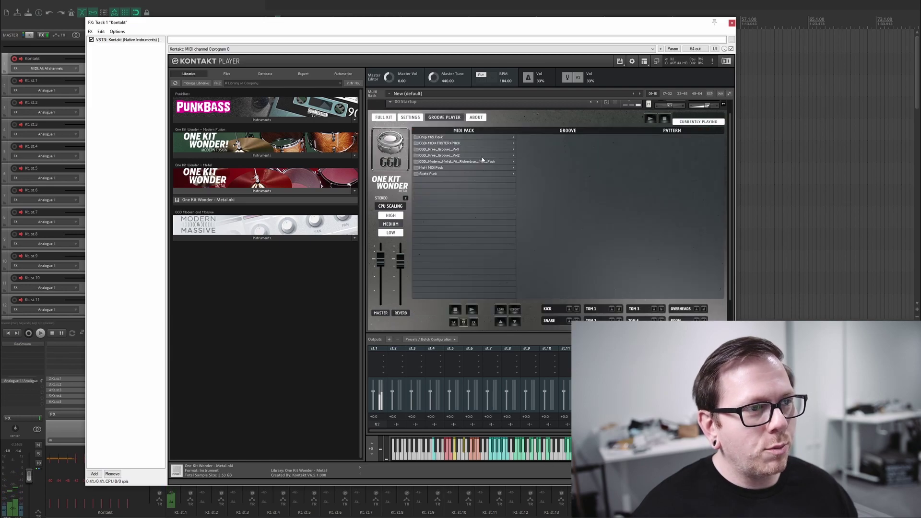
{"action": "left_click", "coordinate": [451, 150]}
{"action": "left_click", "coordinate": [546, 155]}
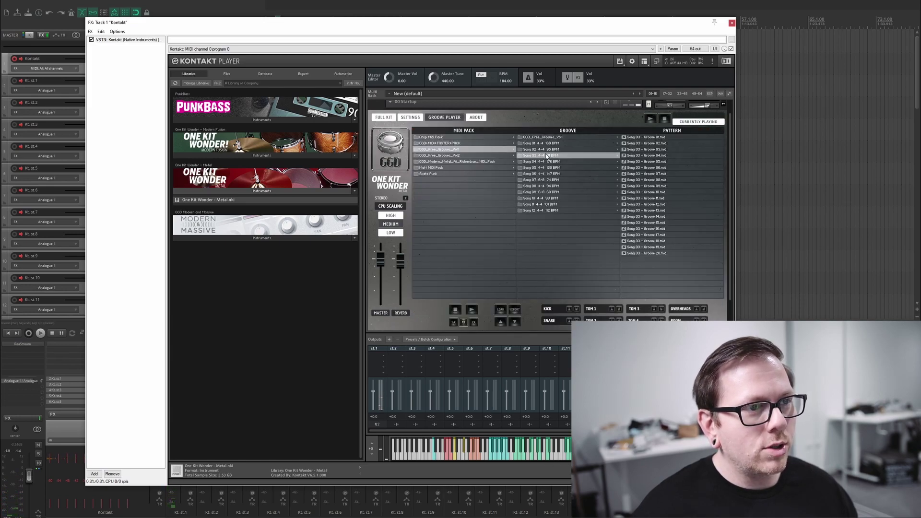
{"action": "left_click", "coordinate": [639, 162]}
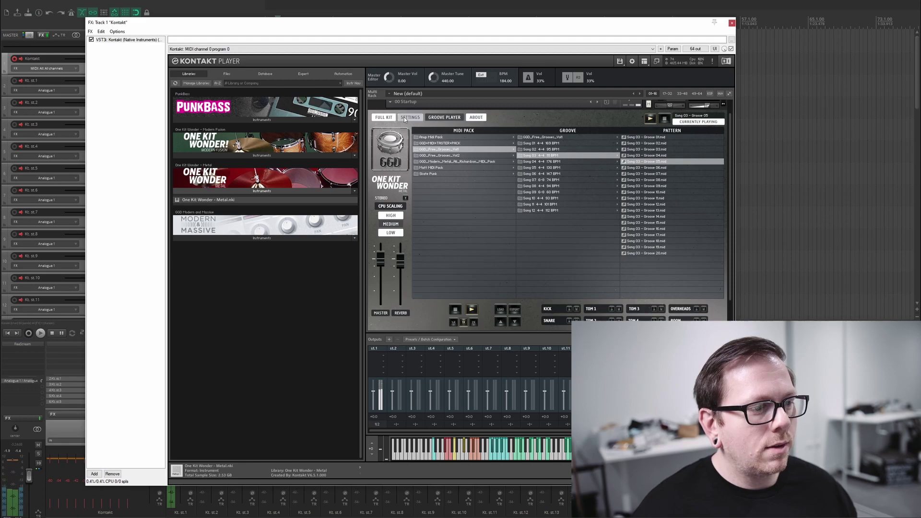
{"action": "left_click", "coordinate": [386, 118]}
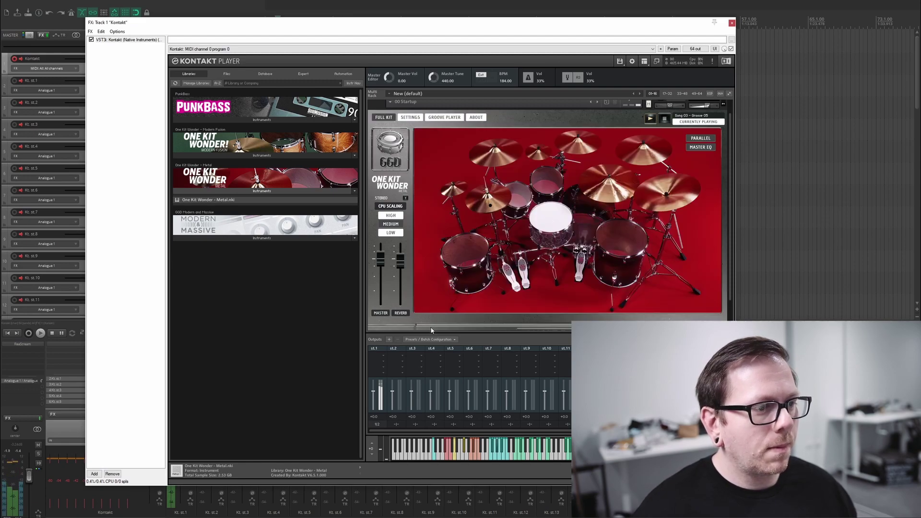
{"action": "left_click_drag", "start_coordinate": [262, 26], "coordinate": [447, 30]}
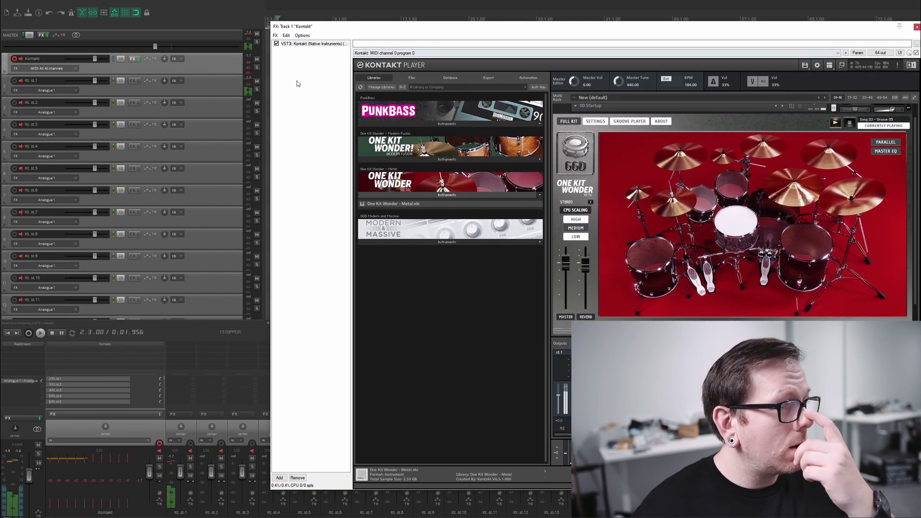
{"action": "left_click", "coordinate": [216, 85]}
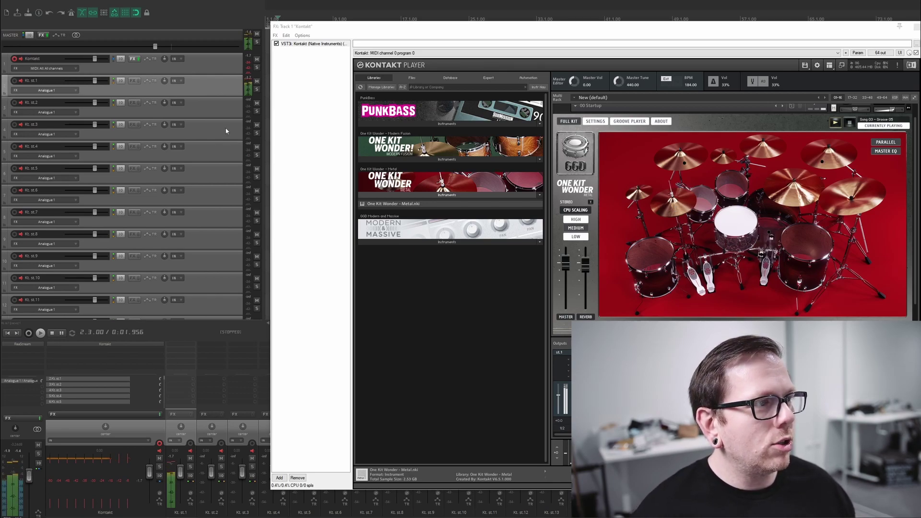
{"action": "scroll", "coordinate": [209, 171], "scroll_direction": "down", "scroll_amount": 10}
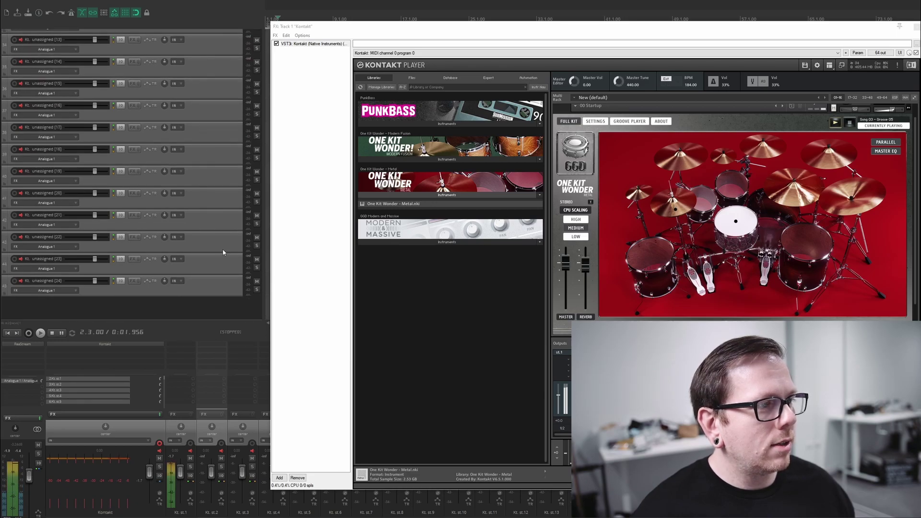
{"action": "scroll", "coordinate": [223, 253], "scroll_direction": "up", "scroll_amount": 3}
{"action": "scroll", "coordinate": [212, 251], "scroll_direction": "up", "scroll_amount": 8}
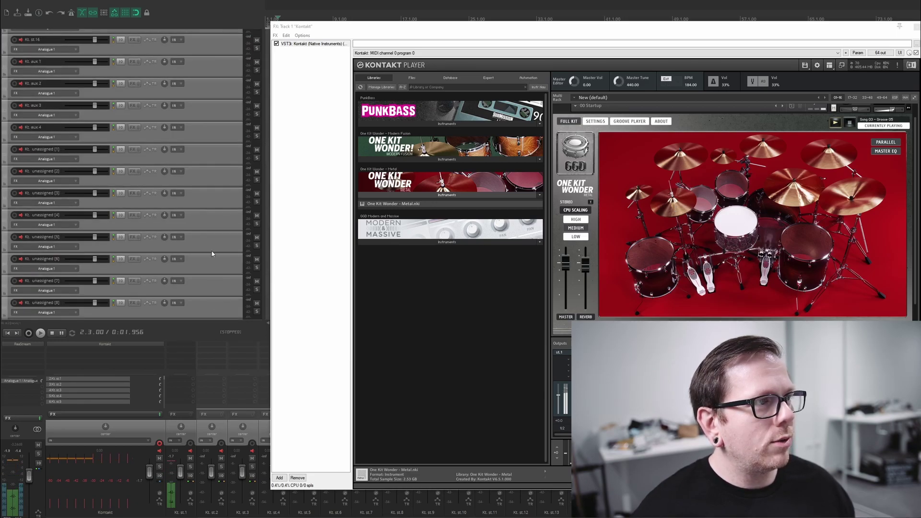
{"action": "scroll", "coordinate": [209, 242], "scroll_direction": "up", "scroll_amount": 2}
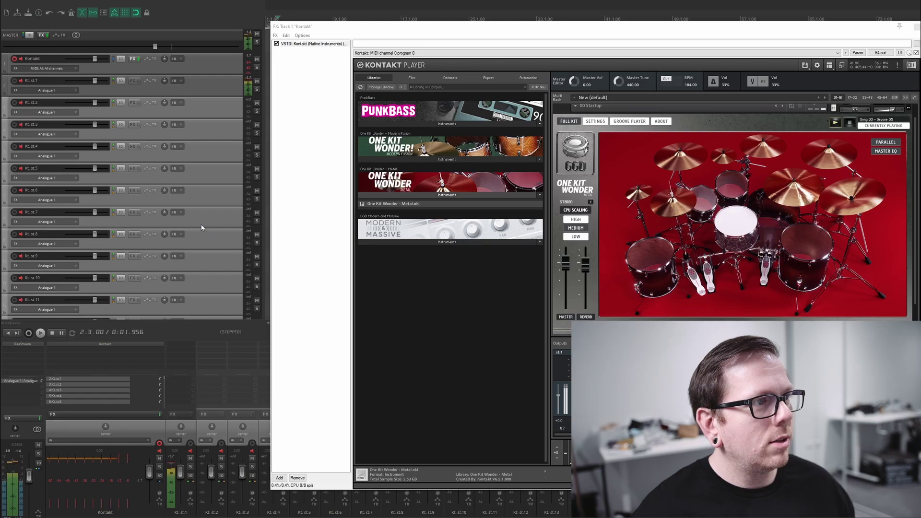
{"action": "left_click", "coordinate": [221, 66]}
{"action": "left_click", "coordinate": [217, 88]}
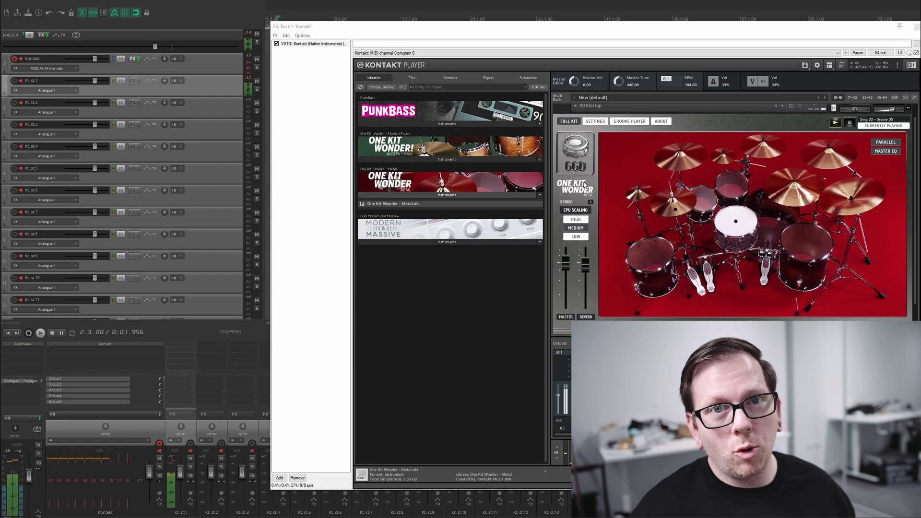
- Start playback and switch One Kit Wonder's output mode from STEREO to MULTI OUT ADV
{"action": "key", "text": "space"}
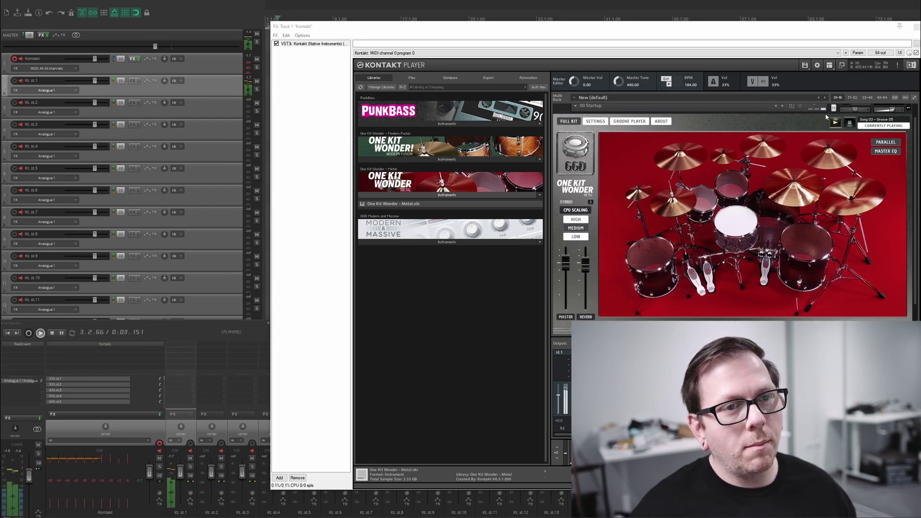
{"action": "left_click", "coordinate": [591, 202]}
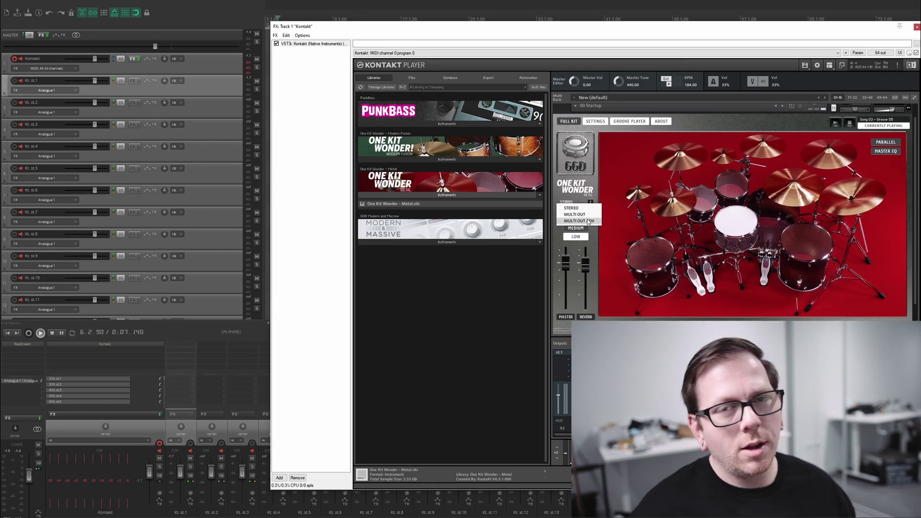
{"action": "left_click", "coordinate": [588, 222]}
{"action": "left_click_drag", "start_coordinate": [591, 32], "coordinate": [401, 9]}
{"action": "scroll", "coordinate": [550, 188], "scroll_direction": "down", "scroll_amount": 2}
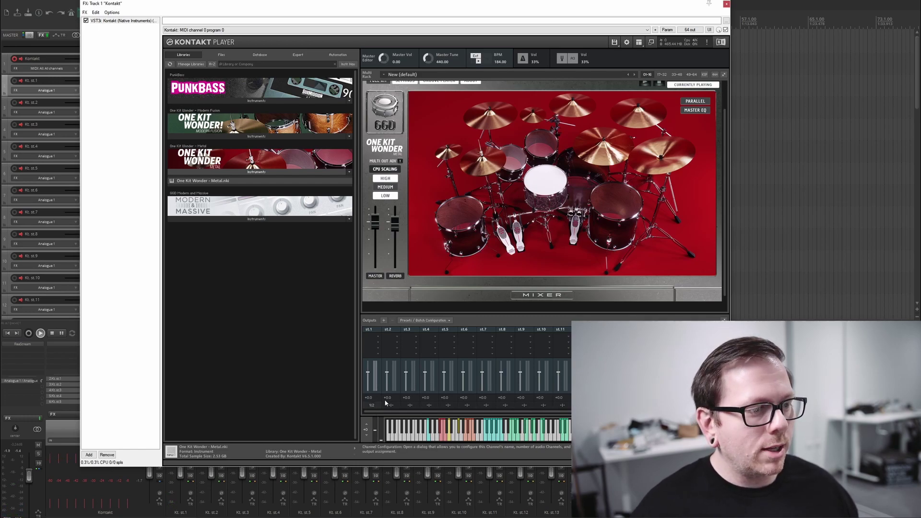
- Route st.2 to Kt. st.2 [1]/[2] (outputs 3|4) and st.3 to Kt. st.3 [1]/[2] (5|6)
{"action": "left_click", "coordinate": [389, 405]}
{"action": "left_click", "coordinate": [427, 231]}
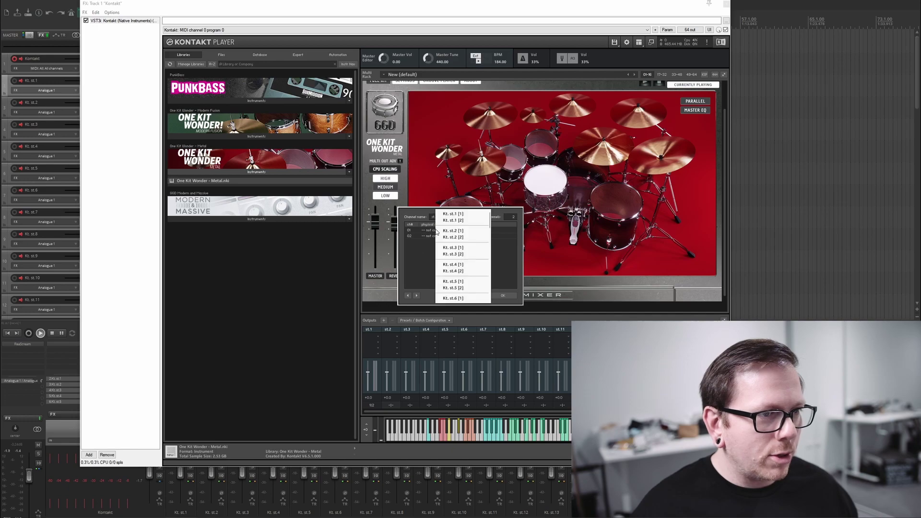
{"action": "left_click", "coordinate": [466, 232]}
{"action": "left_click", "coordinate": [431, 236]}
{"action": "left_click", "coordinate": [458, 237]}
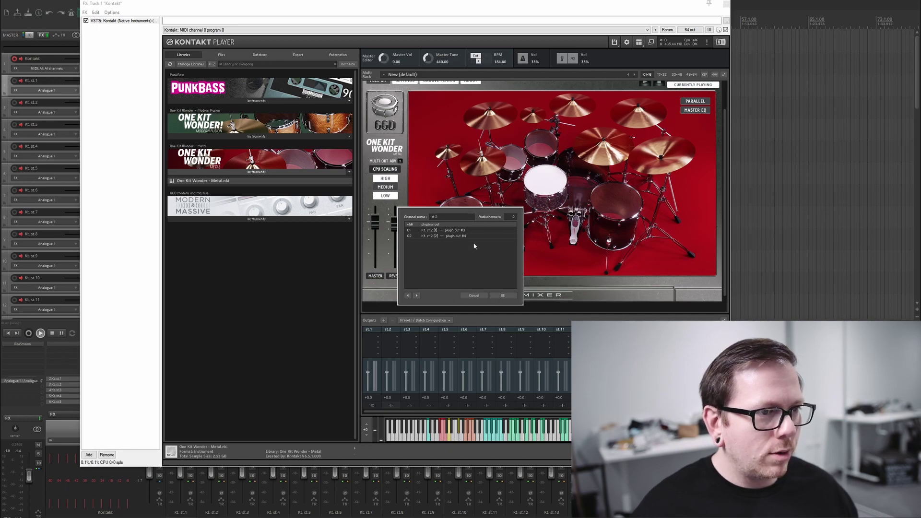
{"action": "left_click", "coordinate": [503, 295]}
{"action": "left_click", "coordinate": [410, 405]}
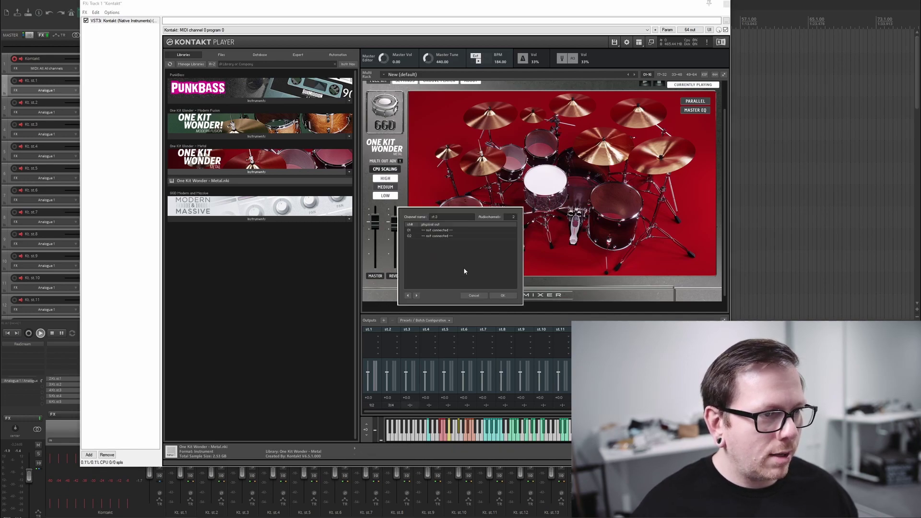
{"action": "left_click", "coordinate": [459, 232]}
{"action": "left_click", "coordinate": [471, 248]}
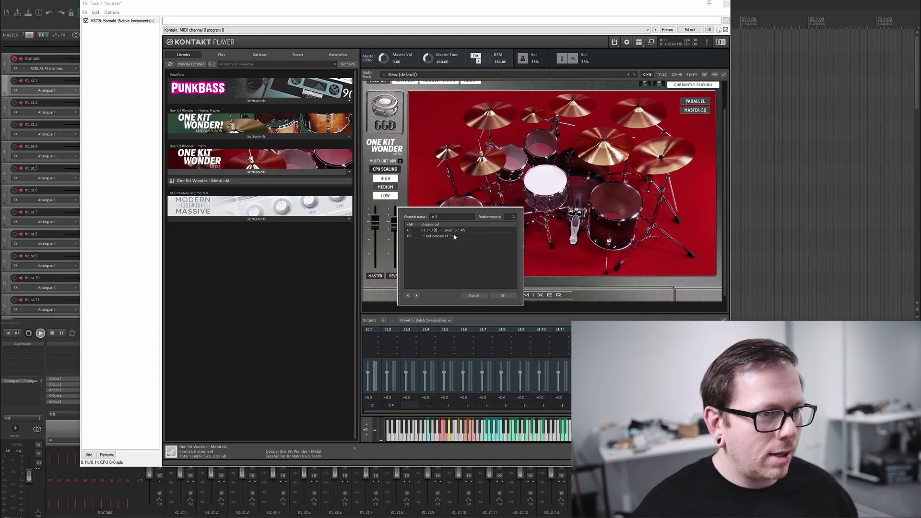
{"action": "left_click", "coordinate": [478, 236]}
{"action": "left_click", "coordinate": [479, 254]}
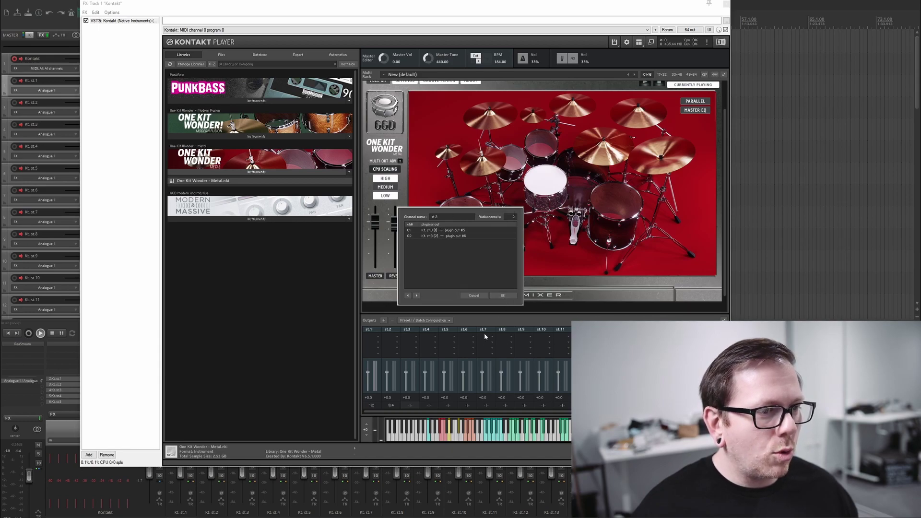
{"action": "left_click", "coordinate": [502, 295]}
- Route st.4 to Kt. st.4 [1]/[2] (outputs 7|8) and assign st.5's left channel to its own output
{"action": "left_click", "coordinate": [429, 405]}
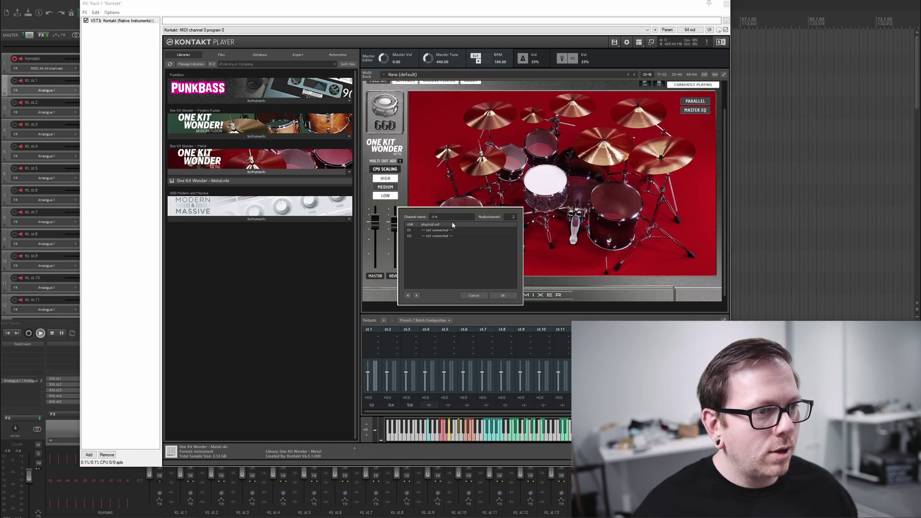
{"action": "left_click", "coordinate": [452, 230]}
{"action": "left_click", "coordinate": [473, 266]}
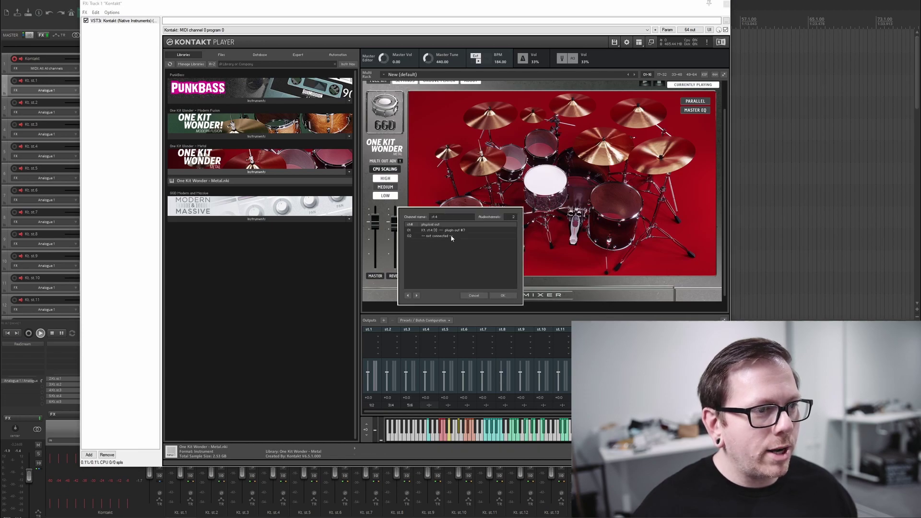
{"action": "left_click", "coordinate": [451, 236]}
{"action": "left_click", "coordinate": [470, 275]}
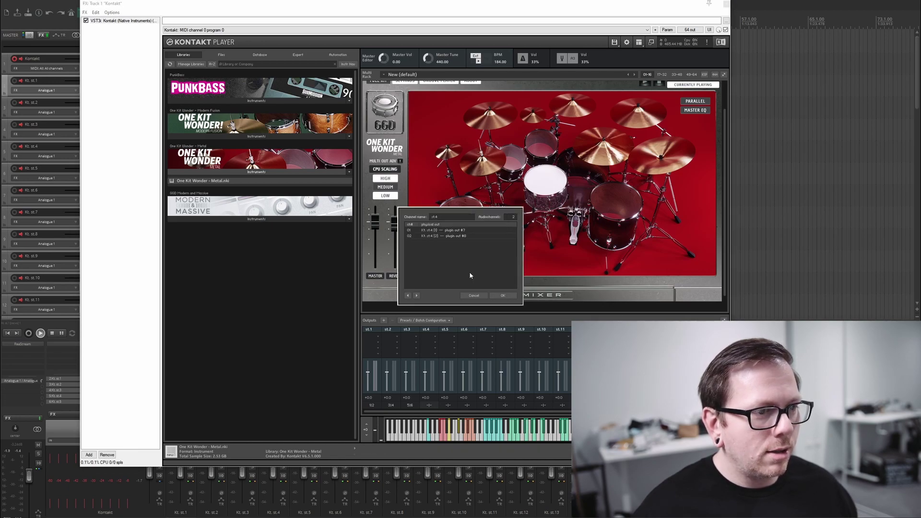
{"action": "left_click", "coordinate": [503, 295]}
{"action": "left_click", "coordinate": [448, 406]}
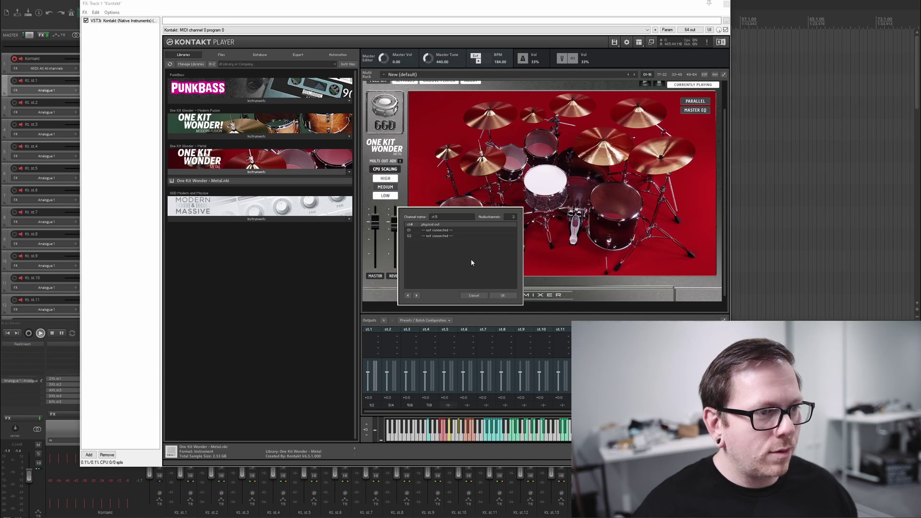
{"action": "left_click", "coordinate": [451, 232]}
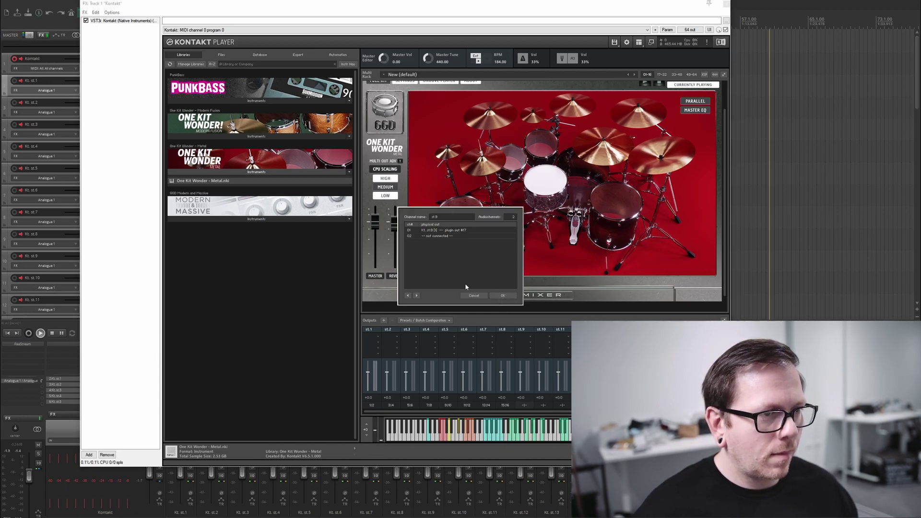
{"action": "left_click", "coordinate": [454, 232]}
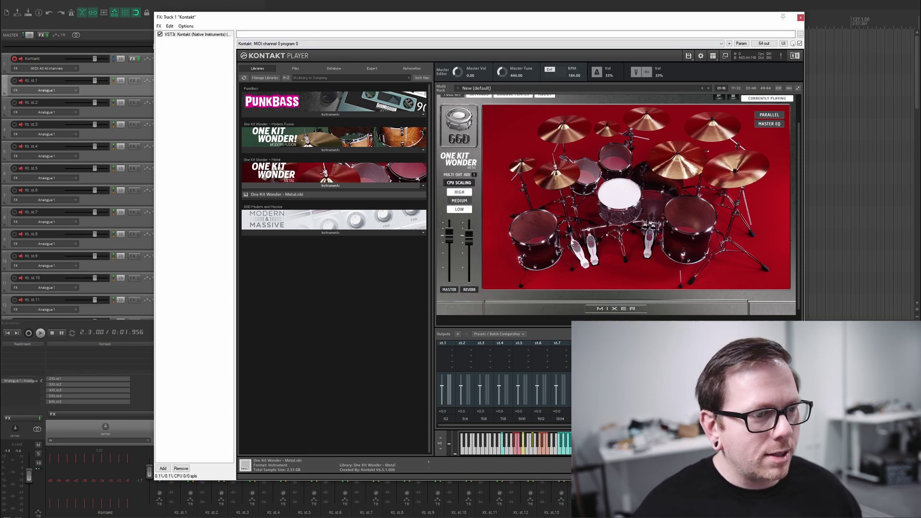
- Hit the snare, toms, cymbal and floor tom to check each piece lights its own track meter
{"action": "left_click", "coordinate": [621, 199]}
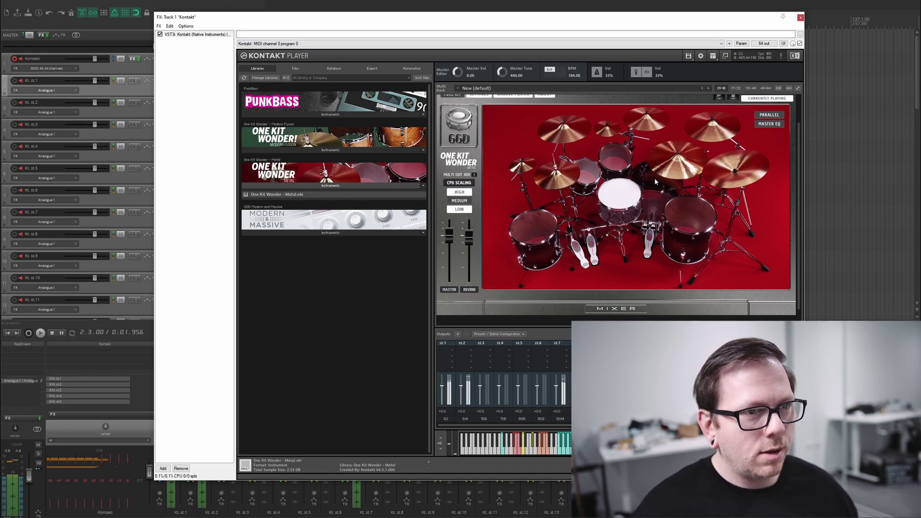
{"action": "left_click", "coordinate": [614, 160]}
{"action": "left_click", "coordinate": [588, 173]}
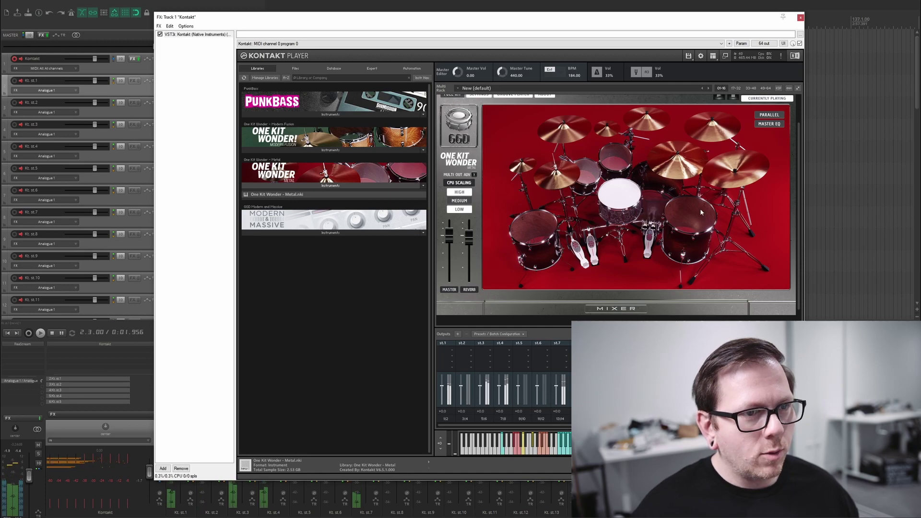
{"action": "left_click", "coordinate": [701, 208]}
{"action": "left_click", "coordinate": [539, 236]}
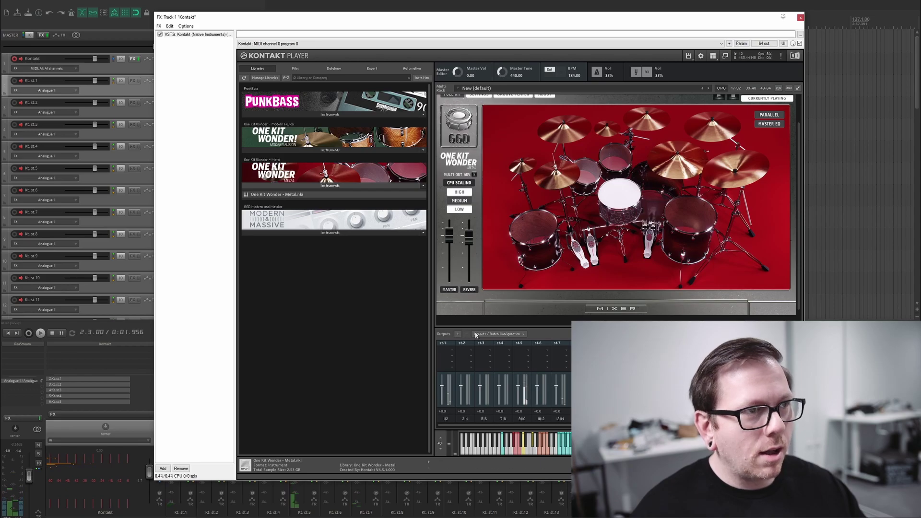
{"action": "left_click_drag", "start_coordinate": [426, 17], "coordinate": [531, 16]}
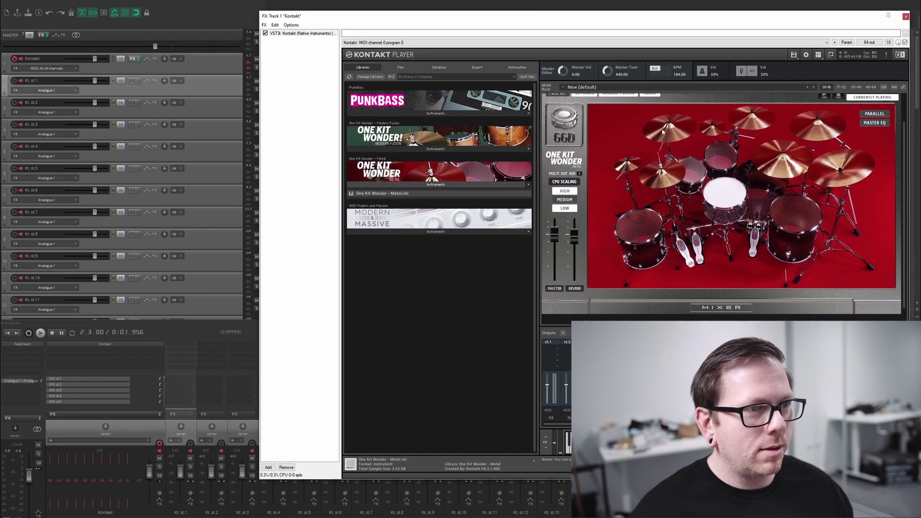
{"action": "left_click", "coordinate": [667, 173]}
{"action": "left_click", "coordinate": [696, 185]}
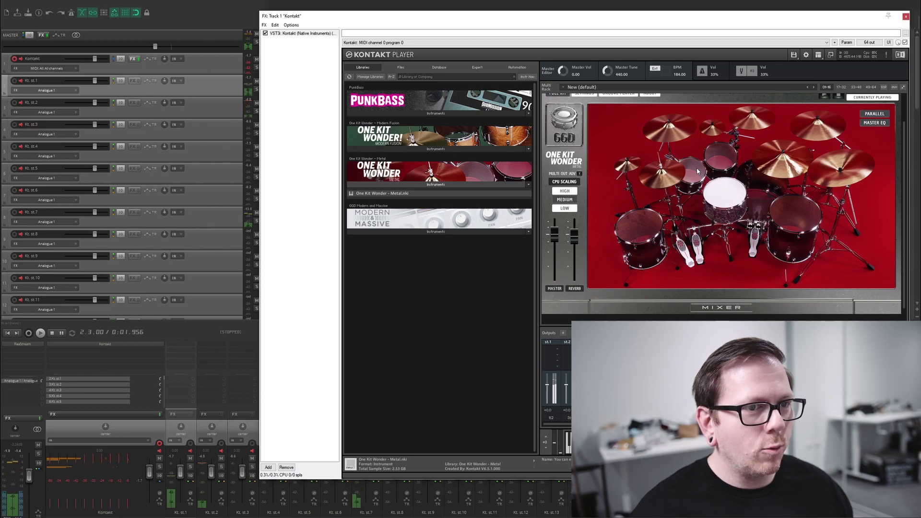
{"action": "left_click", "coordinate": [739, 196]}
{"action": "left_click", "coordinate": [752, 201]}
{"action": "left_click", "coordinate": [789, 211]}
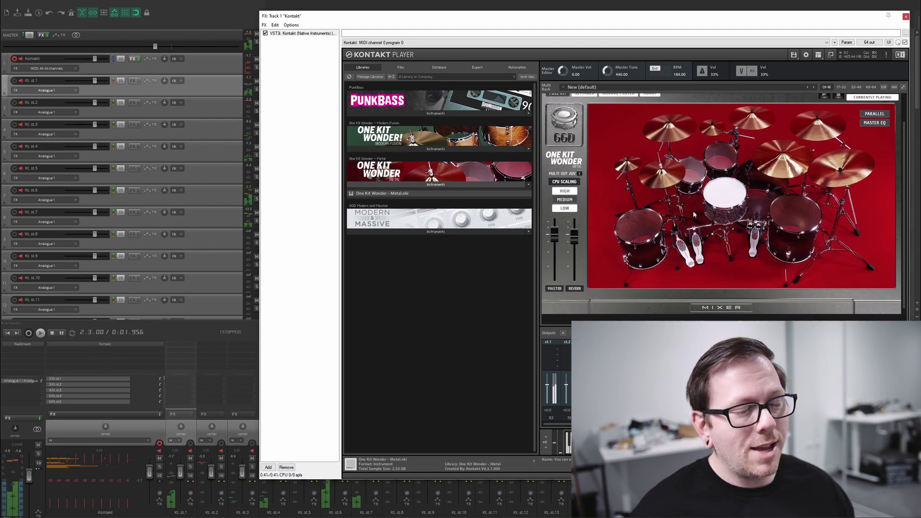
{"action": "left_click", "coordinate": [685, 174]}
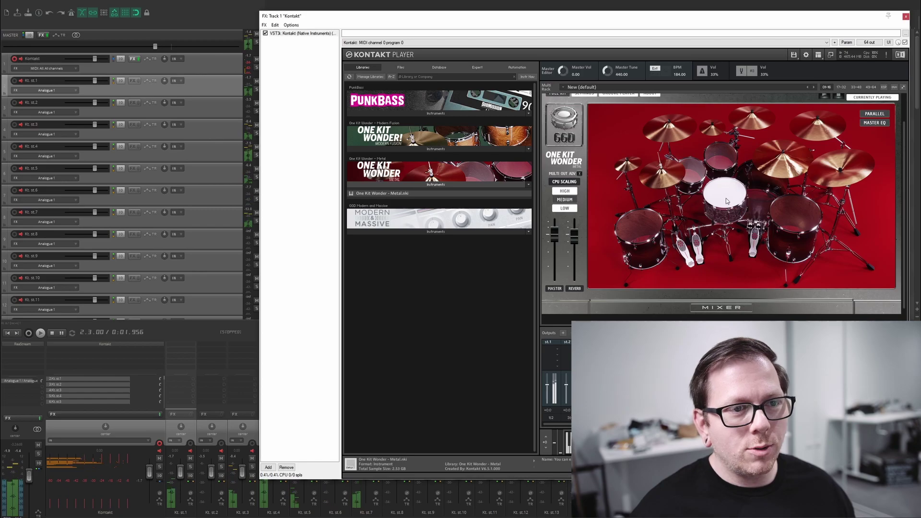
{"action": "left_click", "coordinate": [787, 214]}
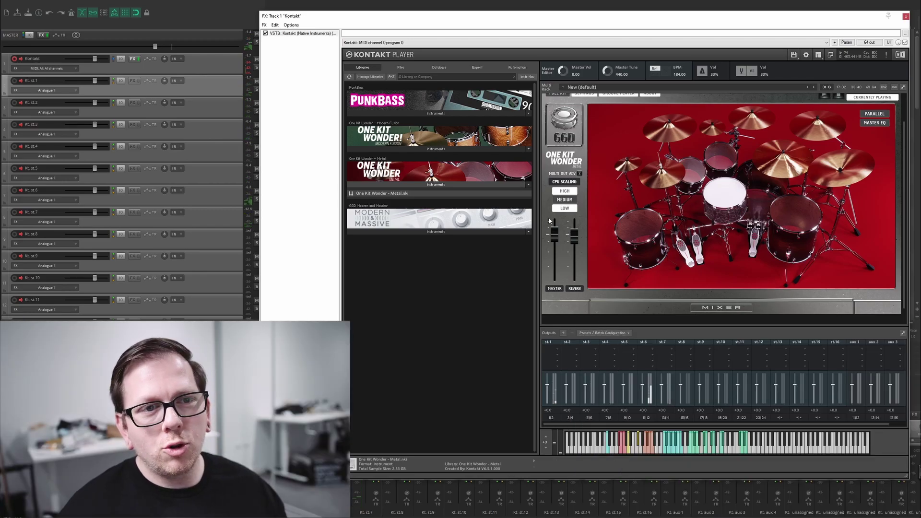
- Check the output assignments of KICK, SNARE, TOM 1, TOM 2, OH and ROOM in the kit mixer, then reopen it
{"action": "left_click", "coordinate": [734, 310]}
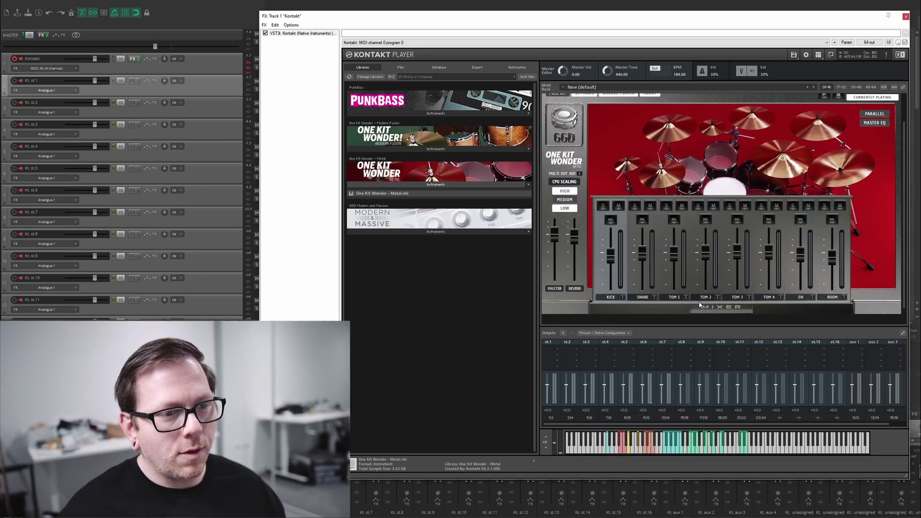
{"action": "left_click", "coordinate": [623, 297]}
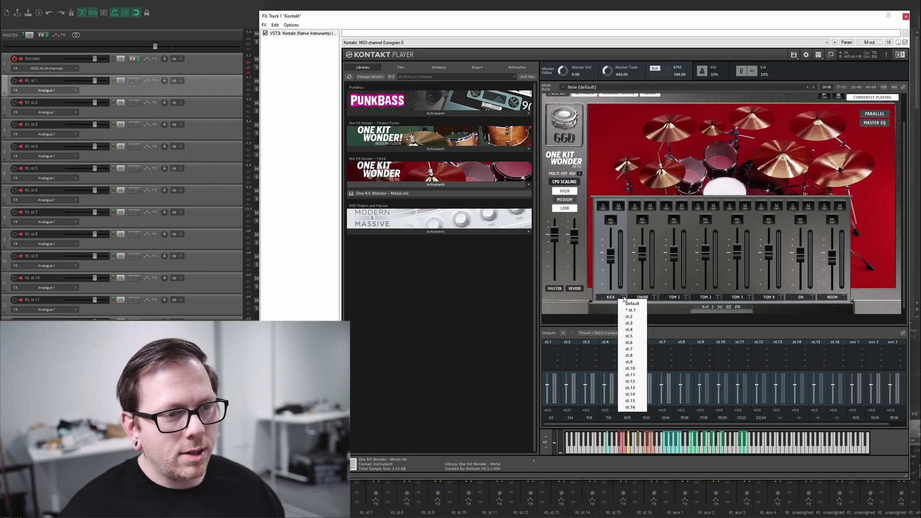
{"action": "left_click", "coordinate": [654, 298]}
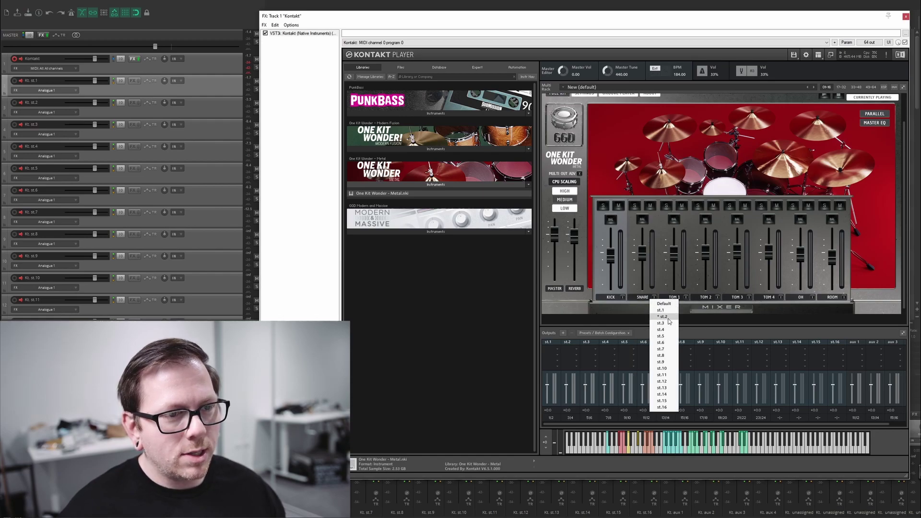
{"action": "left_click", "coordinate": [686, 298]}
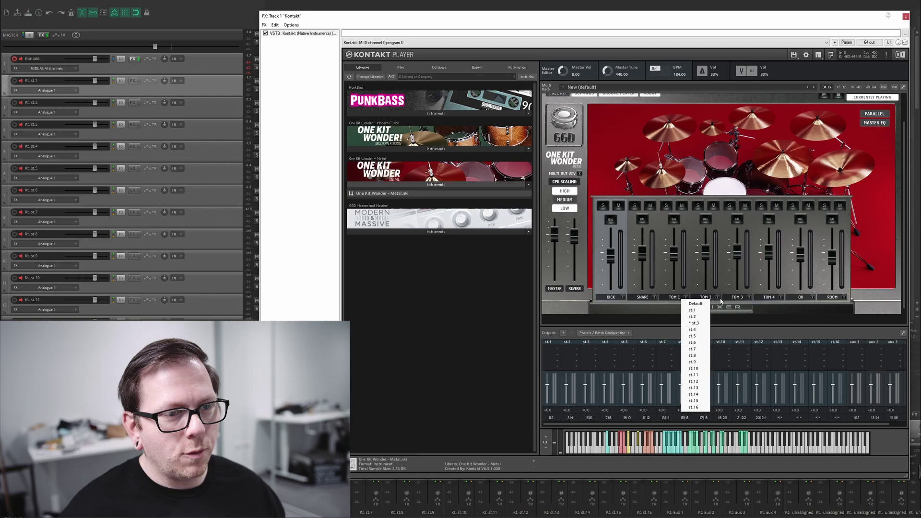
{"action": "left_click", "coordinate": [718, 298]}
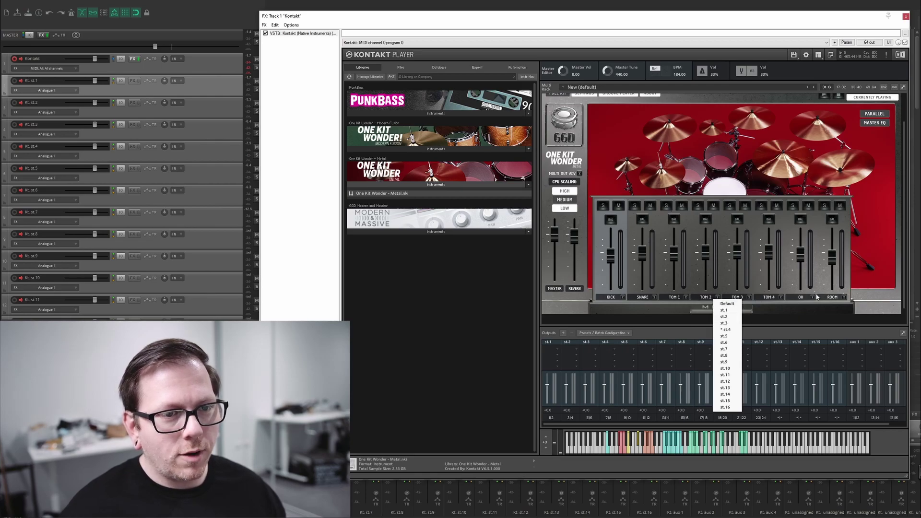
{"action": "left_click", "coordinate": [814, 298]}
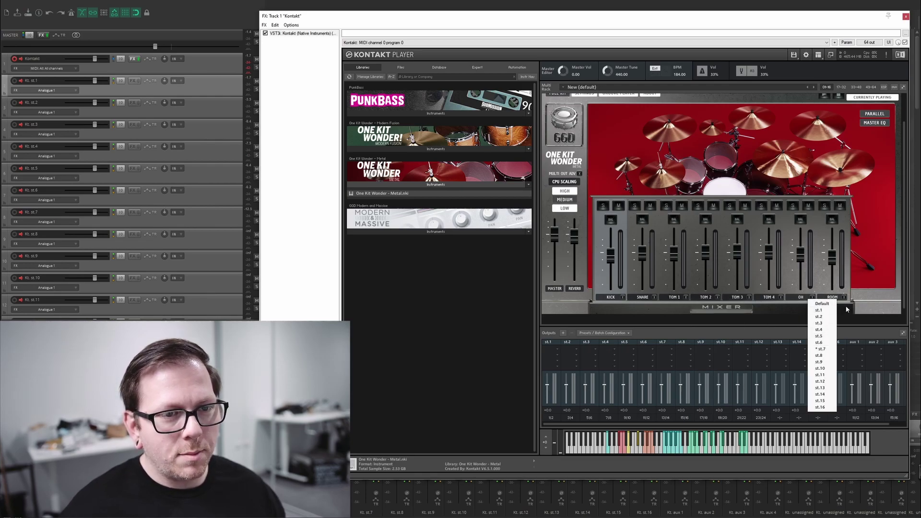
{"action": "left_click", "coordinate": [845, 298]}
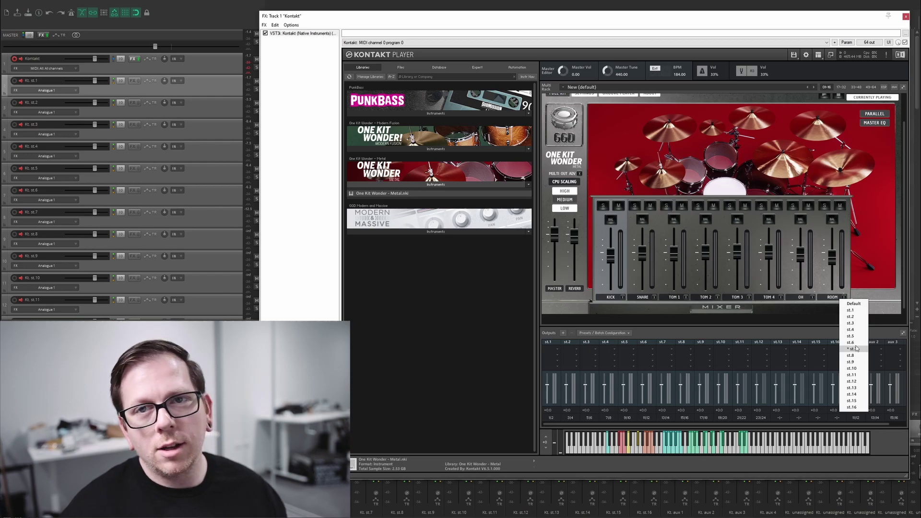
{"action": "left_click", "coordinate": [624, 310]}
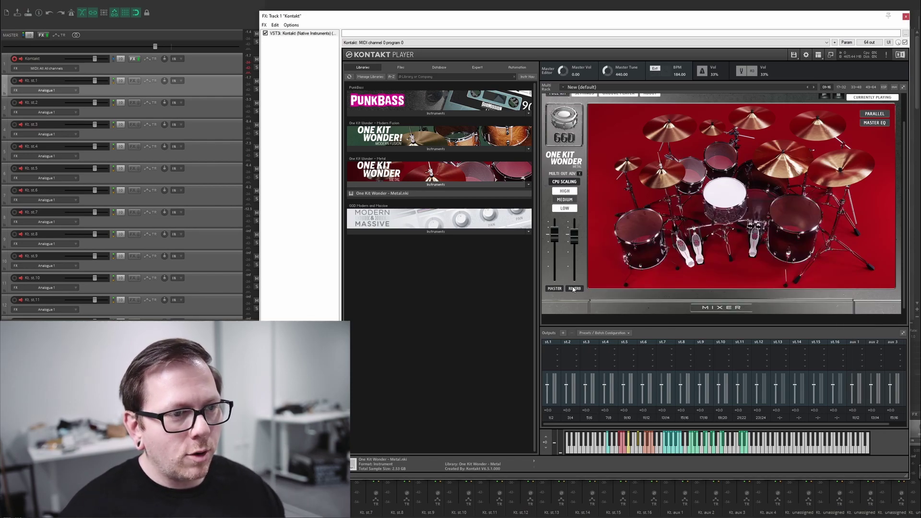
{"action": "left_click", "coordinate": [731, 310]}
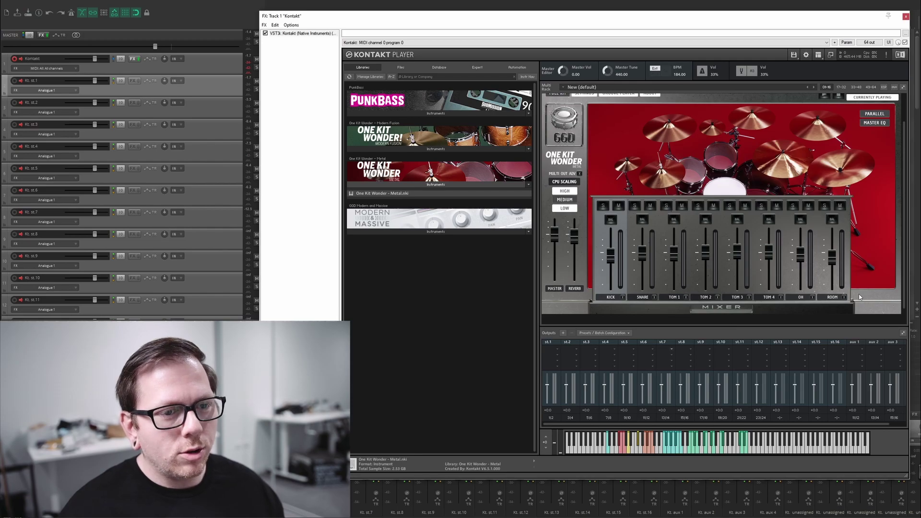
- Send KICK to st.2 and SNARE, TOM 1 and TOM 2 each to their own separate outputs
{"action": "left_click", "coordinate": [622, 298]}
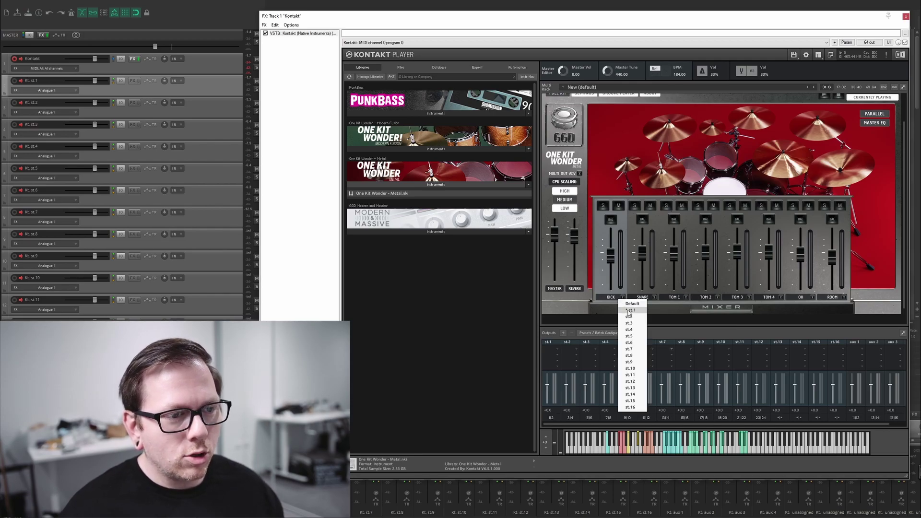
{"action": "left_click", "coordinate": [774, 313]}
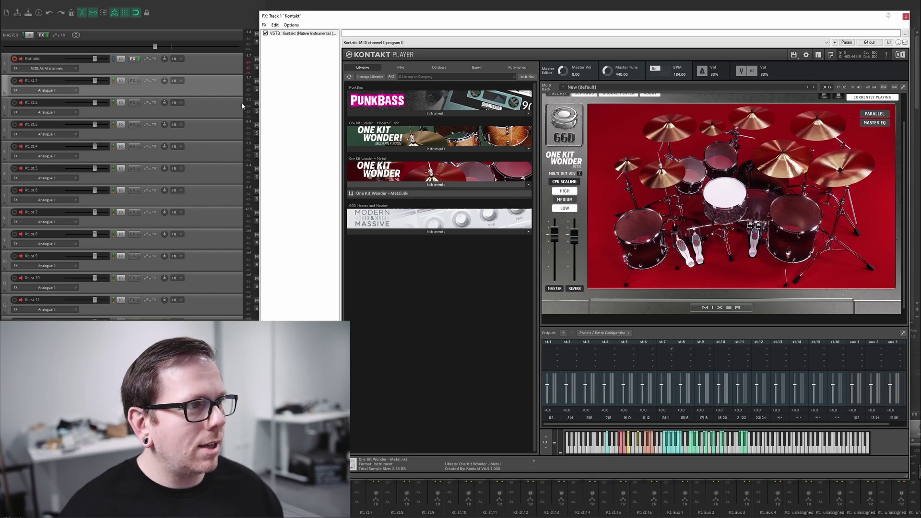
{"action": "left_click", "coordinate": [190, 88]}
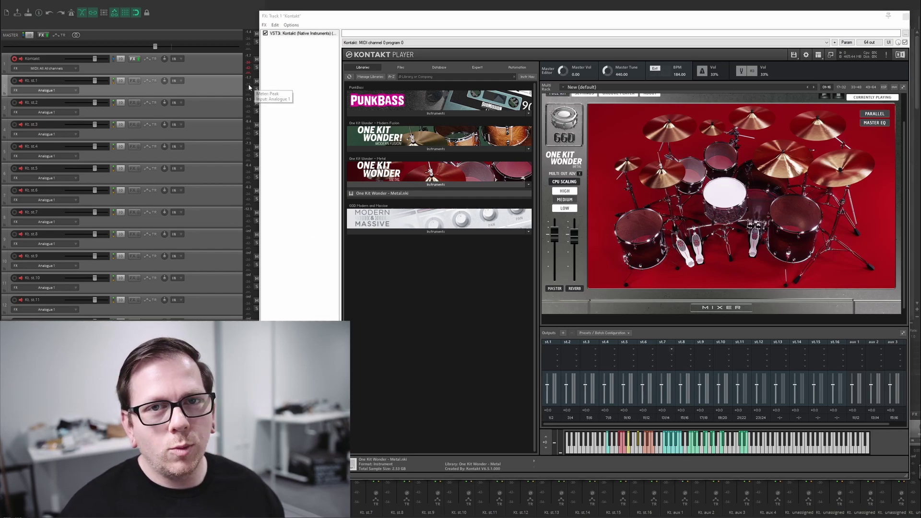
{"action": "left_click", "coordinate": [740, 308]}
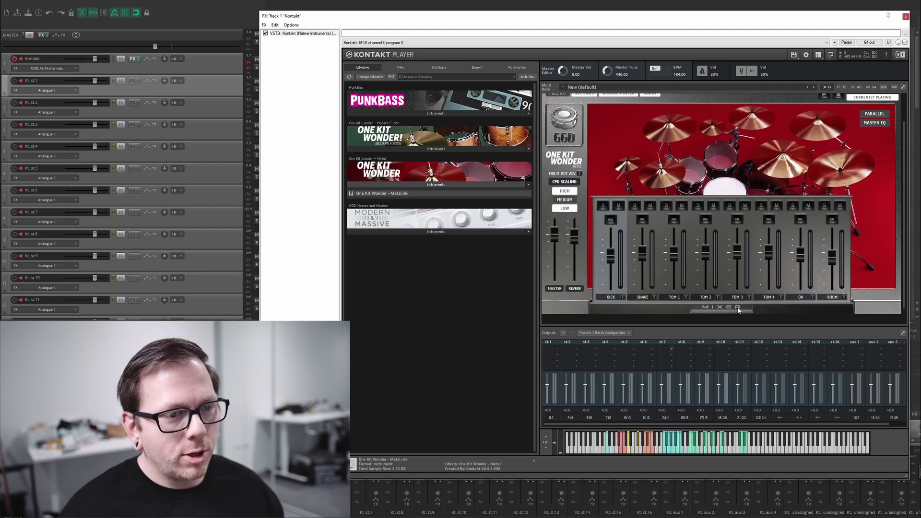
{"action": "left_click", "coordinate": [623, 297]}
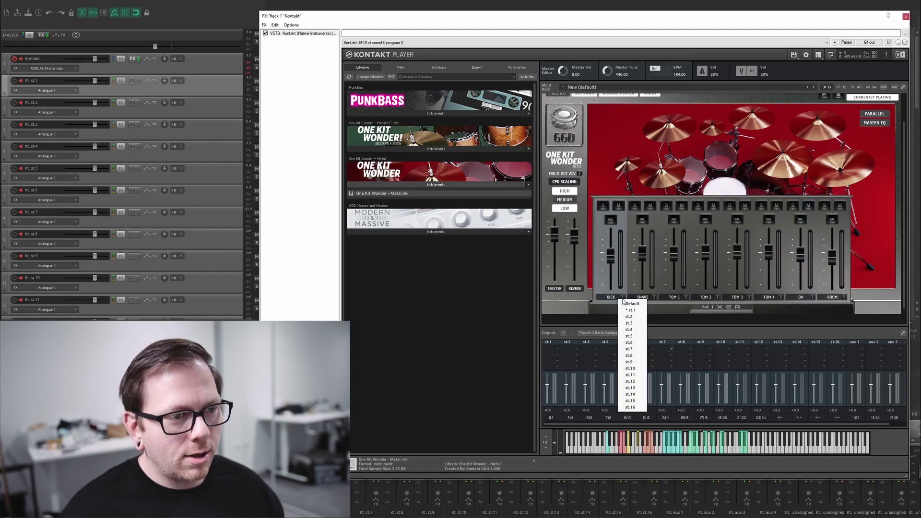
{"action": "left_click", "coordinate": [642, 316]}
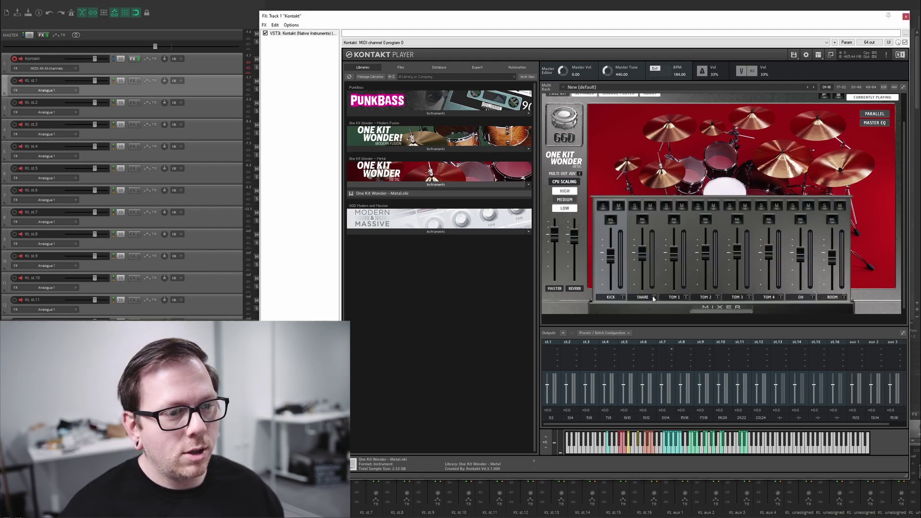
{"action": "left_click", "coordinate": [654, 297]}
{"action": "left_click", "coordinate": [676, 316]}
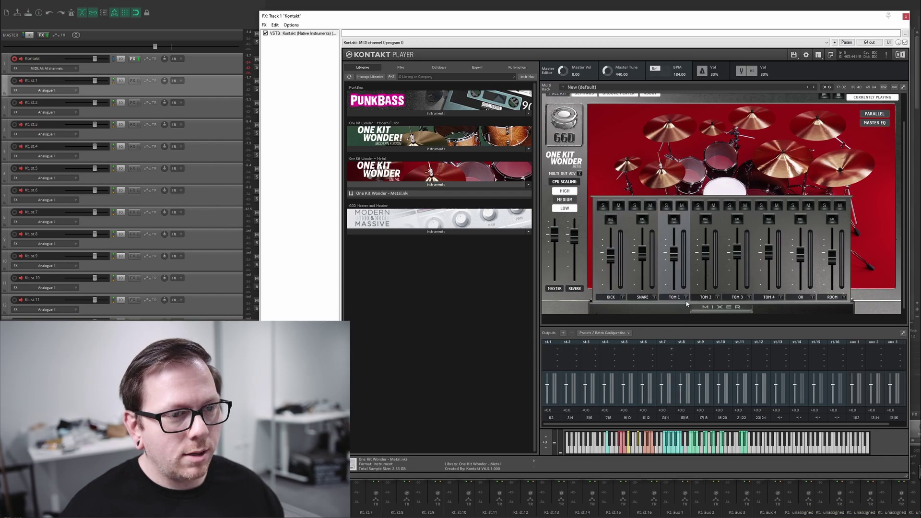
{"action": "left_click", "coordinate": [687, 298]}
{"action": "left_click", "coordinate": [691, 317]}
{"action": "left_click", "coordinate": [719, 298]}
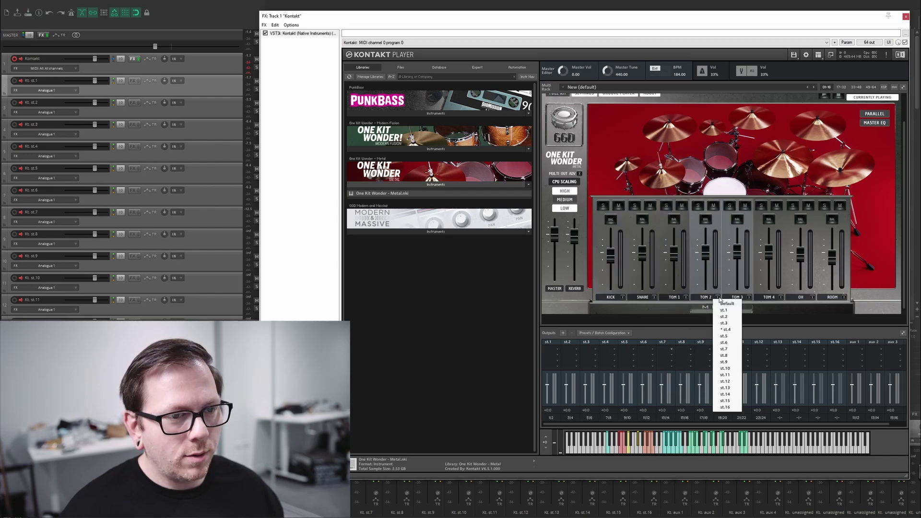
{"action": "left_click", "coordinate": [725, 339]}
- Send TOM 3, TOM 4 (st.7), OH and ROOM to their own outputs, then close the mixer and test
{"action": "left_click", "coordinate": [749, 298]}
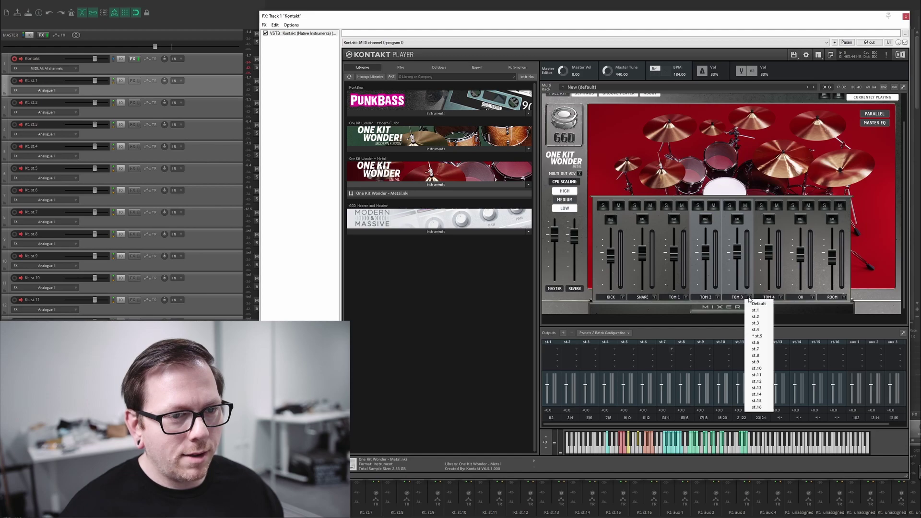
{"action": "left_click", "coordinate": [781, 298]}
{"action": "left_click", "coordinate": [780, 297]}
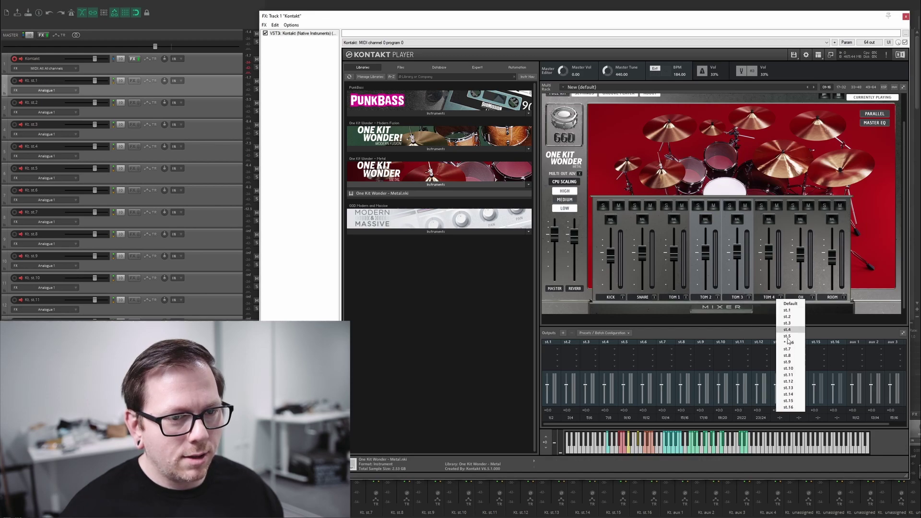
{"action": "left_click", "coordinate": [789, 349]}
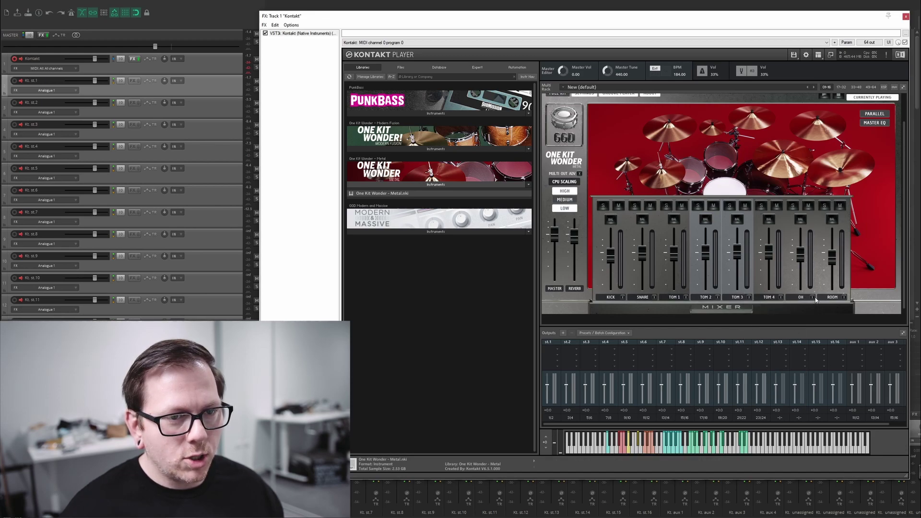
{"action": "left_click", "coordinate": [814, 298]}
{"action": "left_click", "coordinate": [823, 357]}
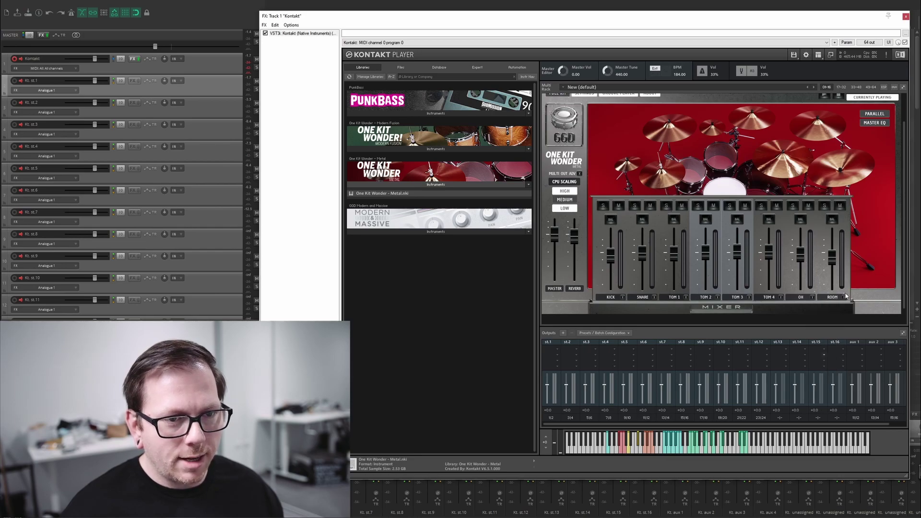
{"action": "left_click", "coordinate": [845, 296]}
{"action": "left_click", "coordinate": [851, 363]}
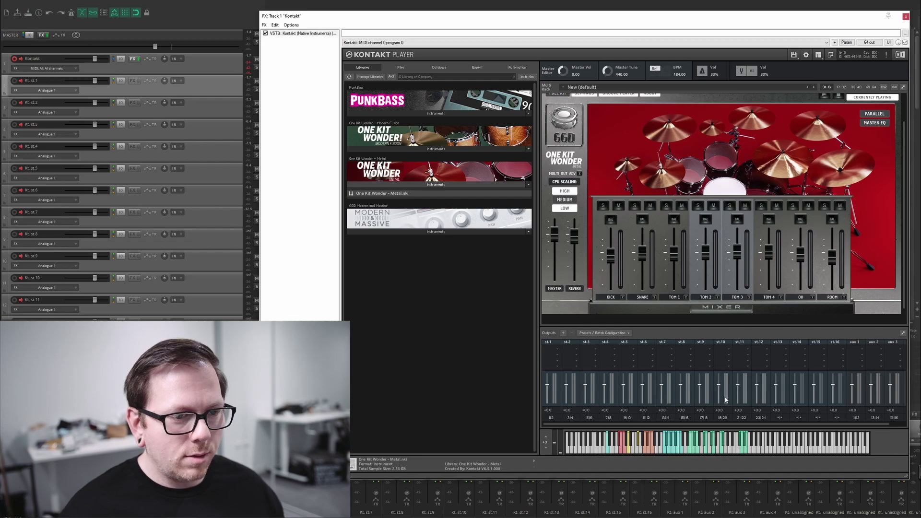
{"action": "left_click", "coordinate": [732, 308]}
{"action": "left_click", "coordinate": [727, 194]}
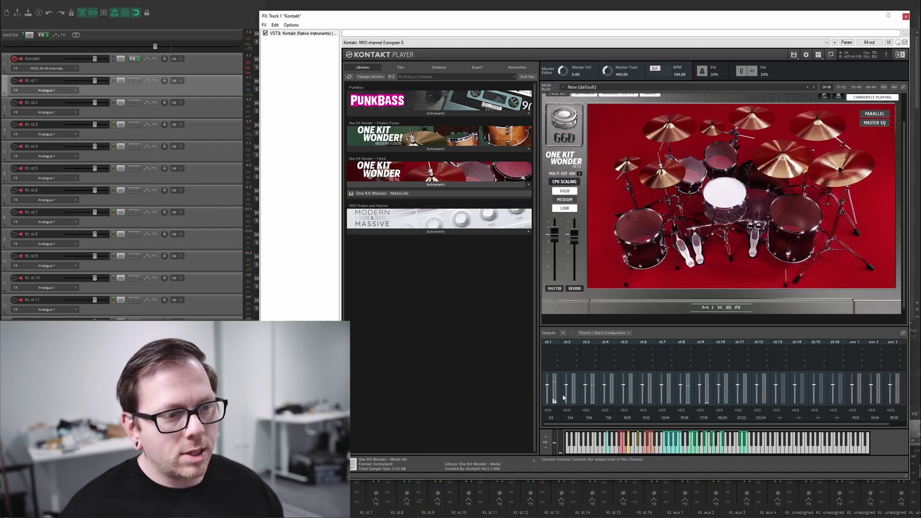
- Test kick and snare hits on separate meters, then rename the st.1 output to Reverb
{"action": "left_click", "coordinate": [759, 211]}
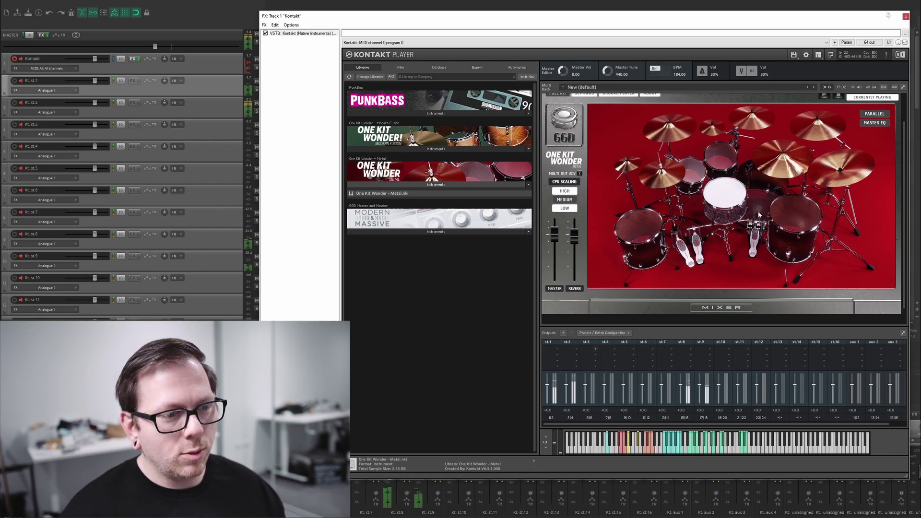
{"action": "left_click", "coordinate": [727, 203]}
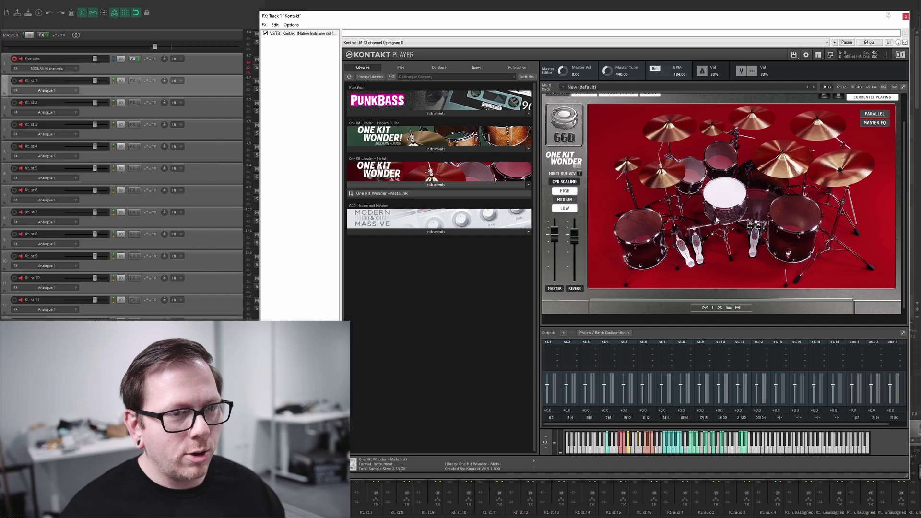
{"action": "left_click", "coordinate": [726, 199]}
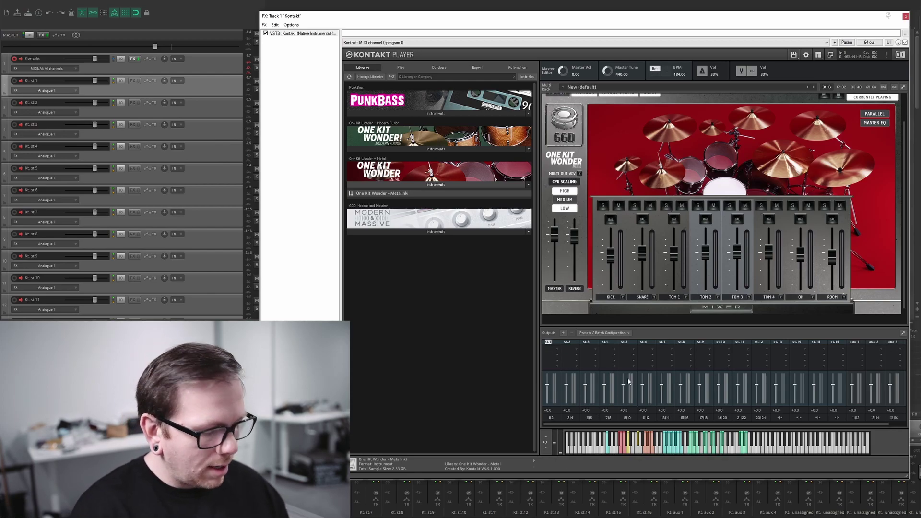
{"action": "type", "text": "Reverb"}
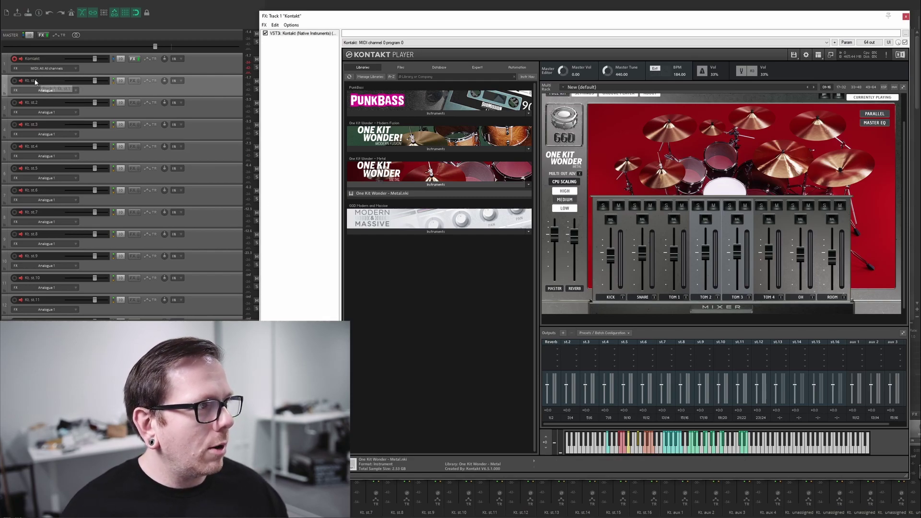
- Rename the first two output tracks Reverb and Kick
{"action": "double_click", "coordinate": [35, 81]}
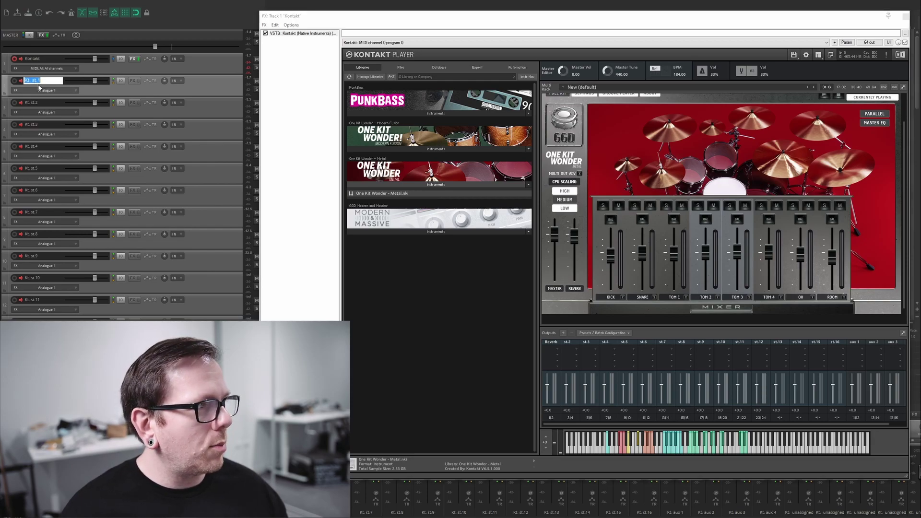
{"action": "type", "text": "Reverb"}
{"action": "key", "text": "Return"}
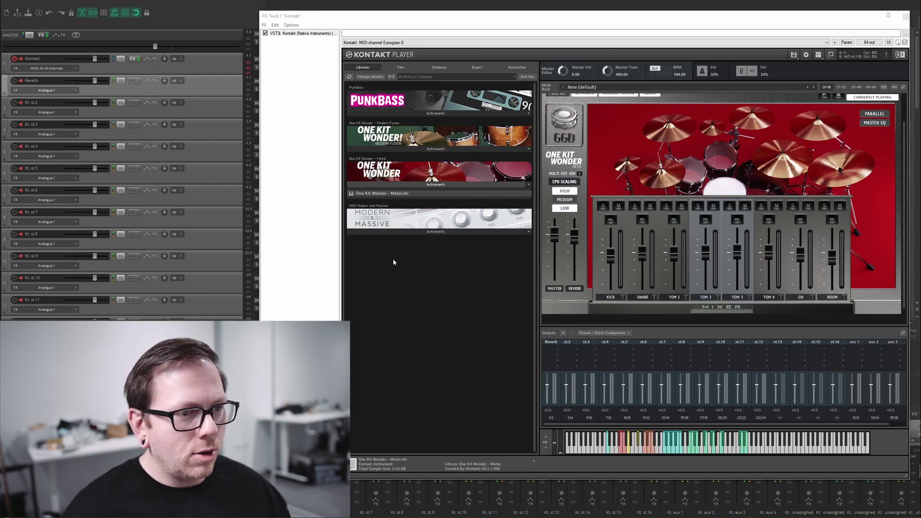
{"action": "double_click", "coordinate": [38, 102]}
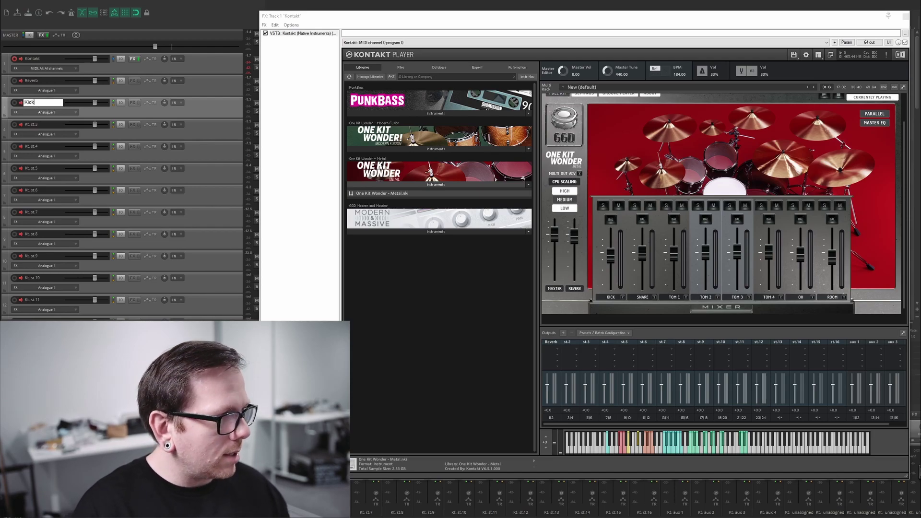
{"action": "key", "text": "Return"}
- Name the following tracks Snare, Tom1, Tom2, Tom3, Tom4, OH and Room
{"action": "double_click", "coordinate": [34, 124]}
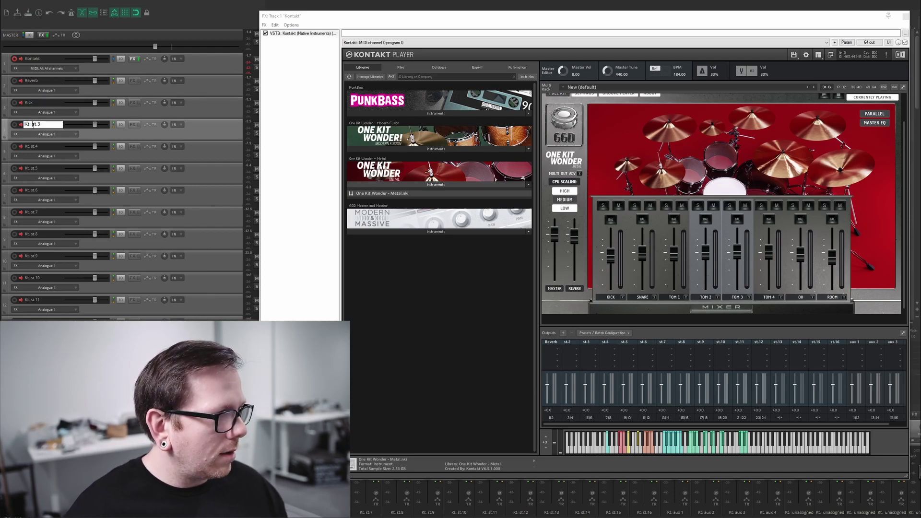
{"action": "type", "text": "Snare"}
{"action": "key", "text": "Tab"}
{"action": "type", "text": "Tom1"}
{"action": "key", "text": "Tab"}
{"action": "type", "text": "Tom2"}
{"action": "key", "text": "Tab"}
{"action": "type", "text": "Tom3"}
{"action": "key", "text": "Tab"}
{"action": "type", "text": "Tom4"}
{"action": "key", "text": "Tab"}
{"action": "type", "text": "OH"}
{"action": "key", "text": "Tab"}
{"action": "type", "text": "Room"}
{"action": "key", "text": "Return"}
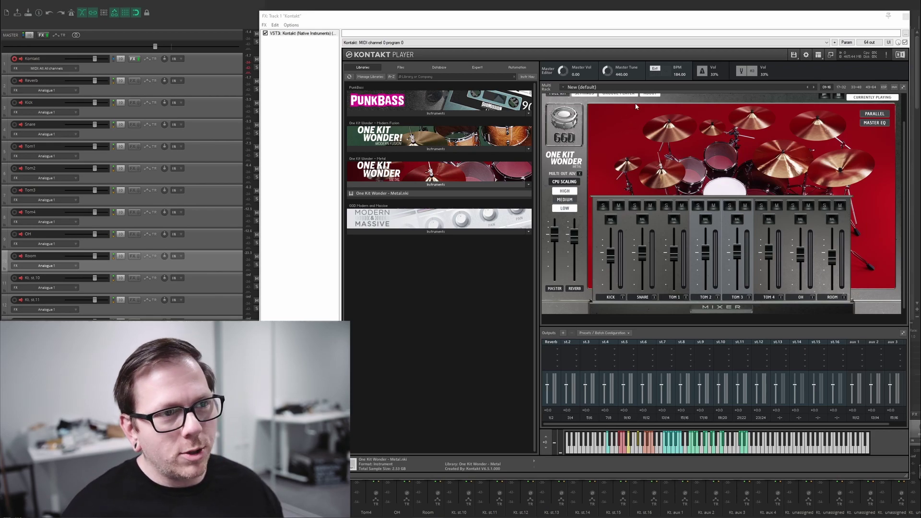
- Play Song 05 – Groove 07 from the Modern Metal MIDI pack in One Kit Wonder's groove player
{"action": "scroll", "coordinate": [635, 107], "scroll_direction": "up", "scroll_amount": 2}
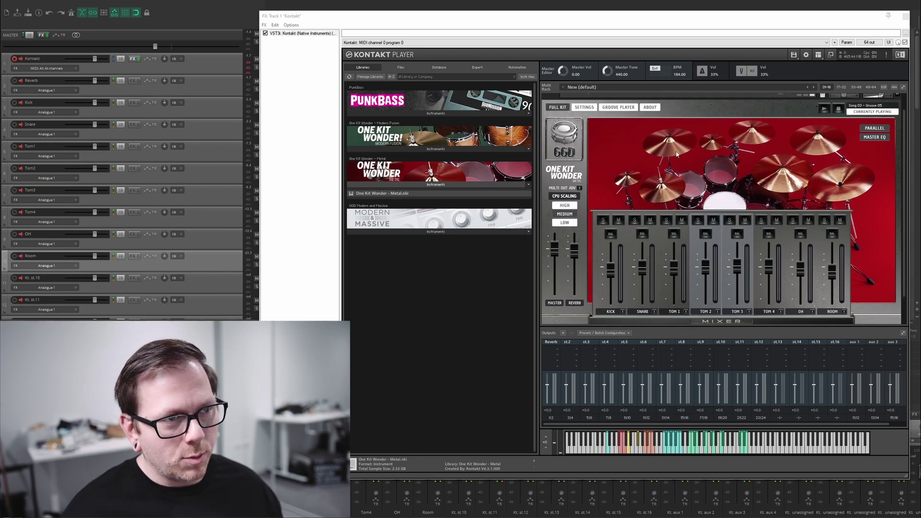
{"action": "left_click", "coordinate": [621, 110]}
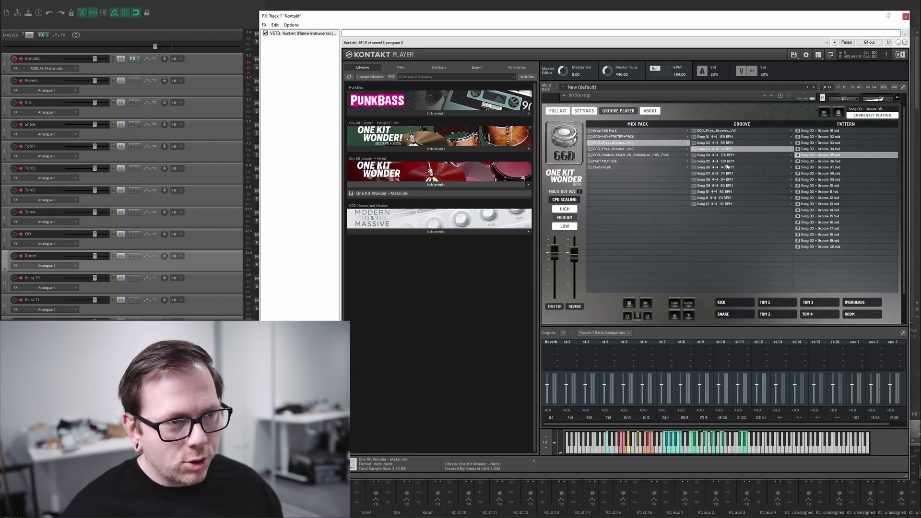
{"action": "left_click", "coordinate": [661, 156]}
{"action": "left_click", "coordinate": [728, 132]}
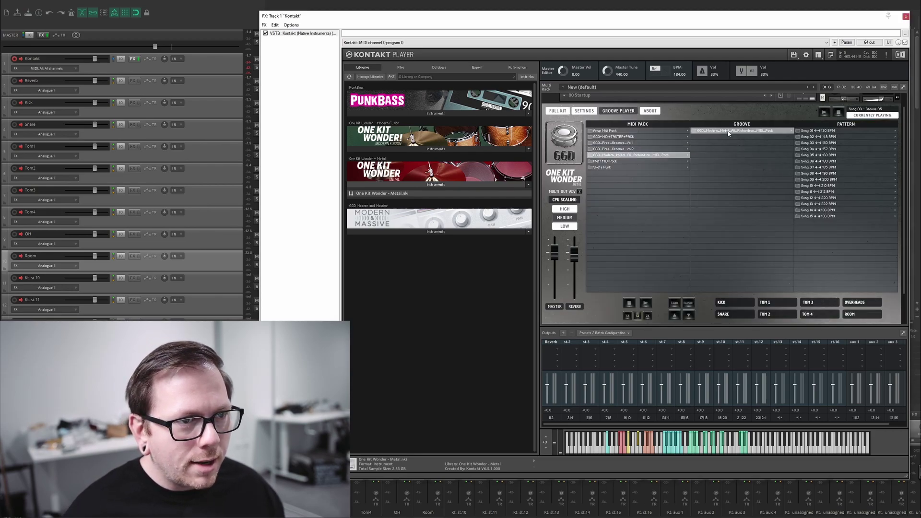
{"action": "left_click", "coordinate": [809, 153]}
{"action": "left_click", "coordinate": [821, 167]}
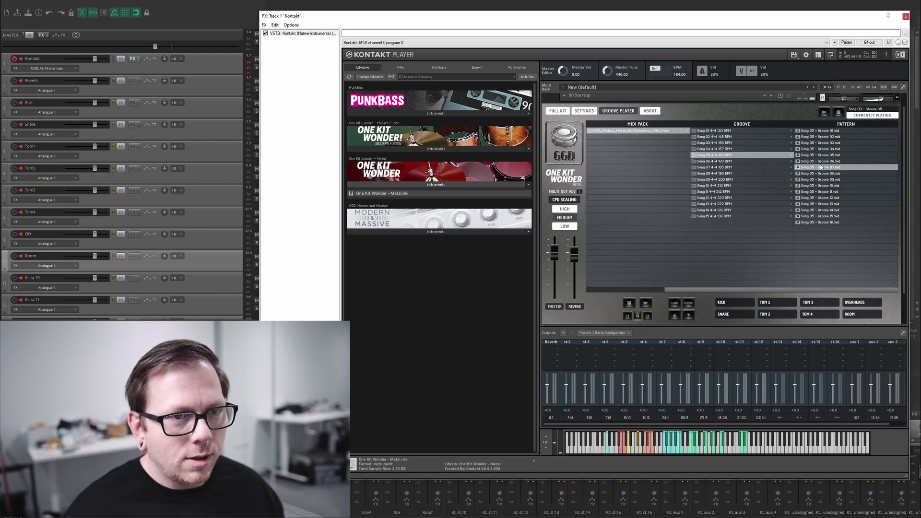
{"action": "double_click", "coordinate": [821, 167]}
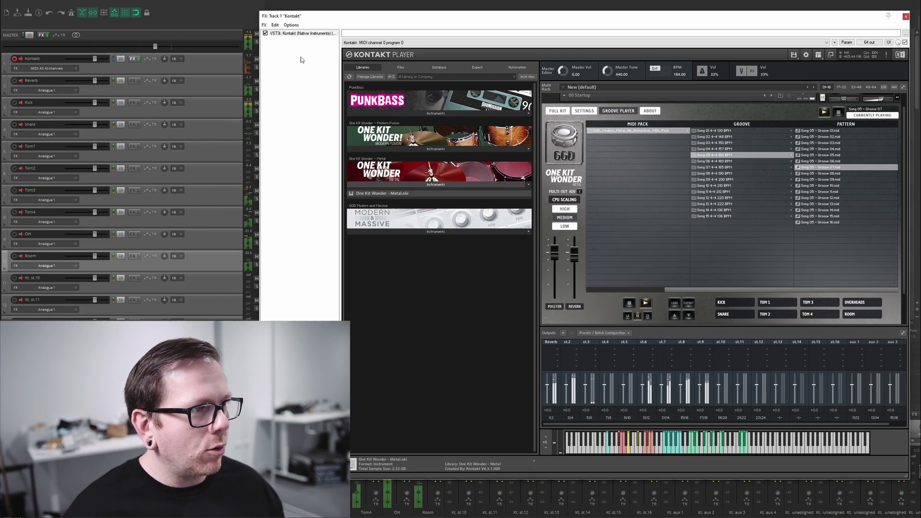
- Drag the Song 05 – Groove 07 groove from Kontakt onto the Kontakt track as a MIDI item
{"action": "left_click_drag", "start_coordinate": [314, 20], "coordinate": [384, 75]}
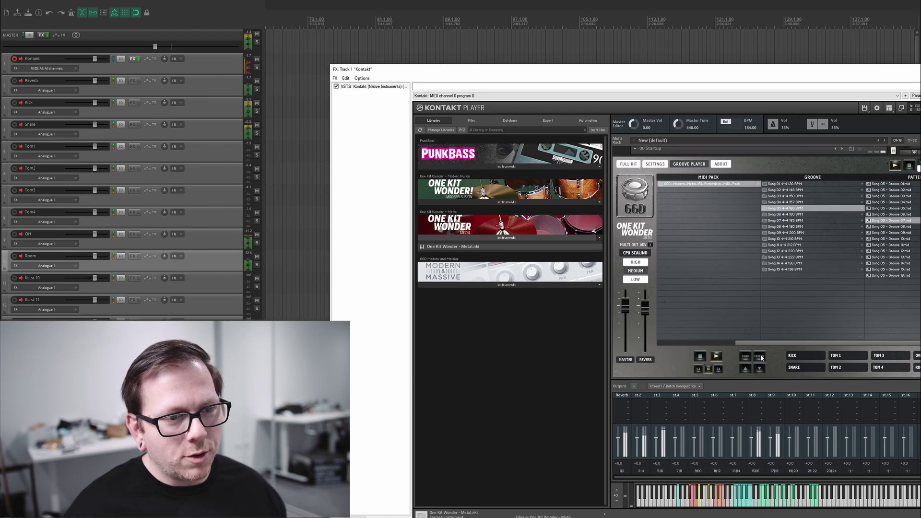
{"action": "left_click_drag", "start_coordinate": [761, 358], "coordinate": [309, 60]}
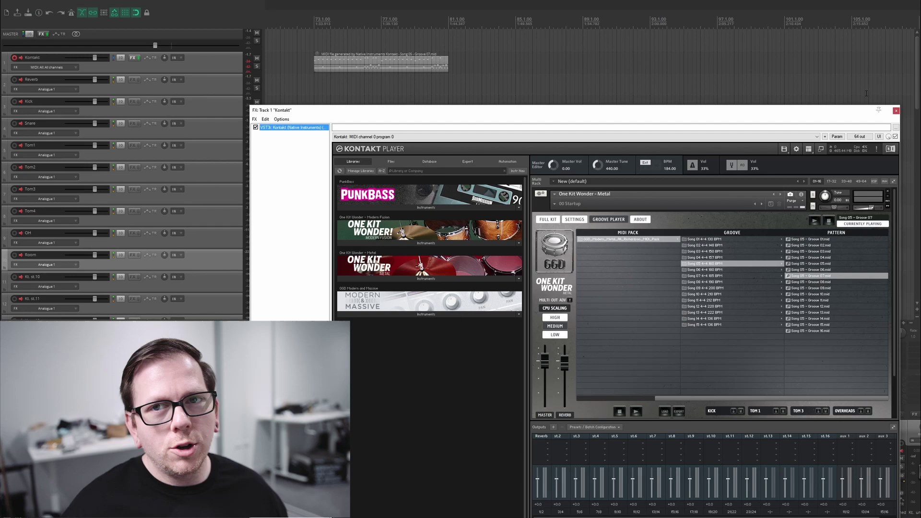
{"action": "left_click", "coordinate": [895, 112]}
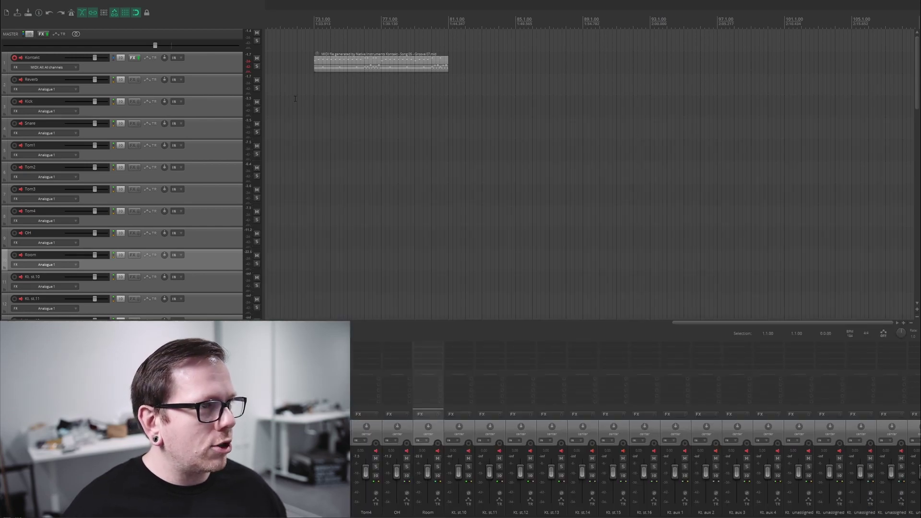
{"action": "scroll", "coordinate": [329, 78], "scroll_direction": "up", "scroll_amount": 2}
{"action": "left_click", "coordinate": [329, 21]}
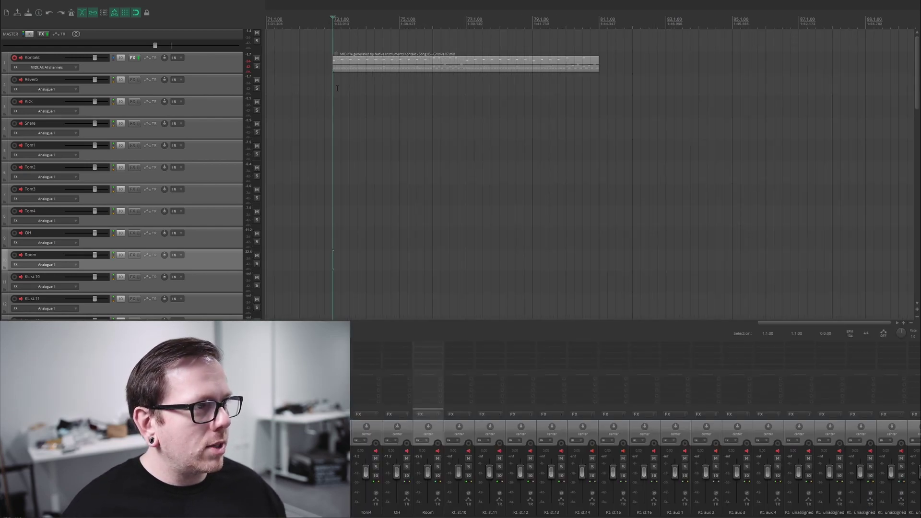
{"action": "key", "text": "space"}
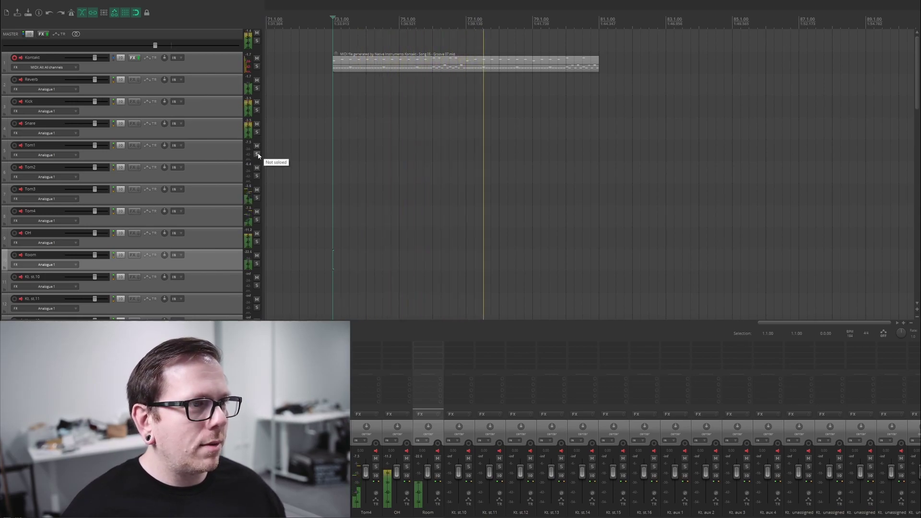
{"action": "key", "text": "space"}
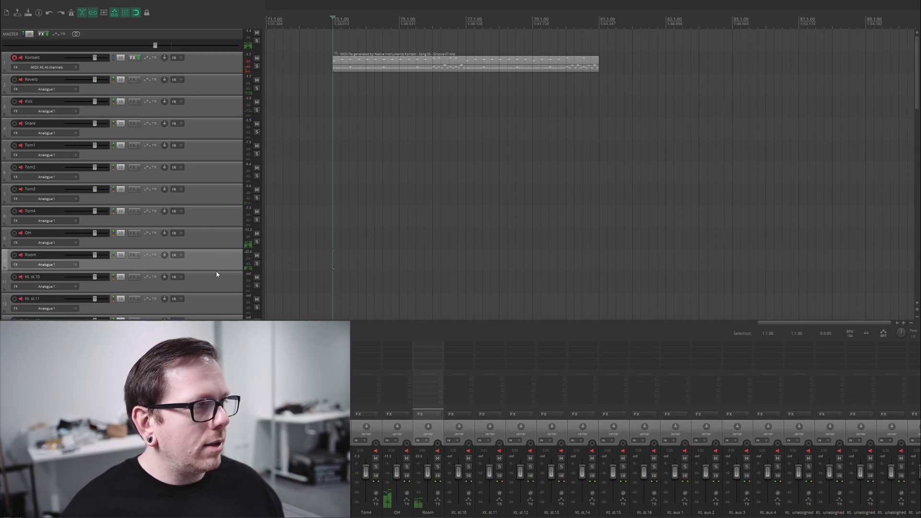
{"action": "scroll", "coordinate": [206, 214], "scroll_direction": "down", "scroll_amount": 3}
{"action": "left_click", "coordinate": [209, 214]}
{"action": "scroll", "coordinate": [210, 215], "scroll_direction": "down", "scroll_amount": 4}
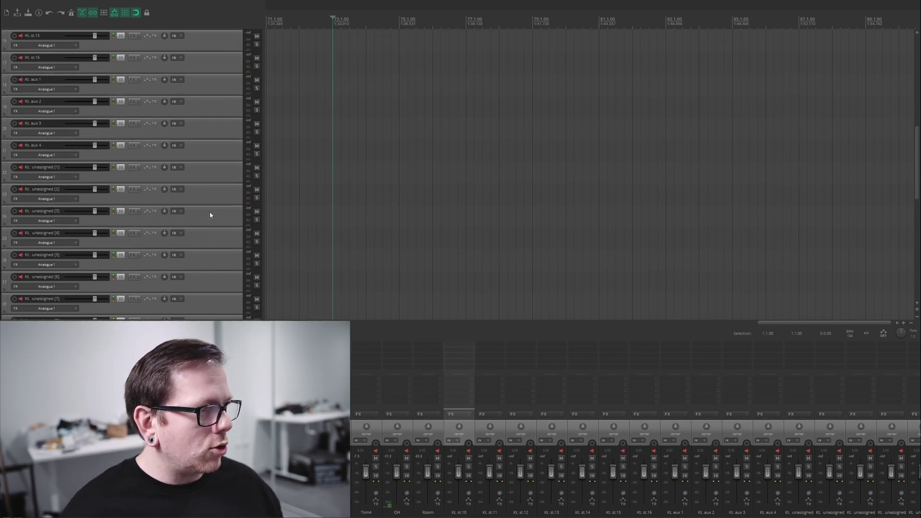
{"action": "scroll", "coordinate": [210, 215], "scroll_direction": "down", "scroll_amount": 10}
{"action": "scroll", "coordinate": [208, 200], "scroll_direction": "up", "scroll_amount": 5}
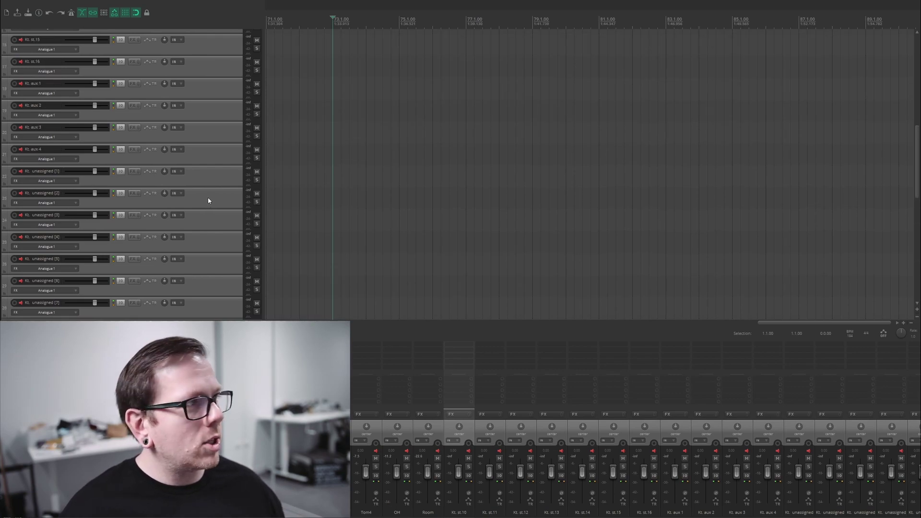
{"action": "scroll", "coordinate": [209, 200], "scroll_direction": "up", "scroll_amount": 6}
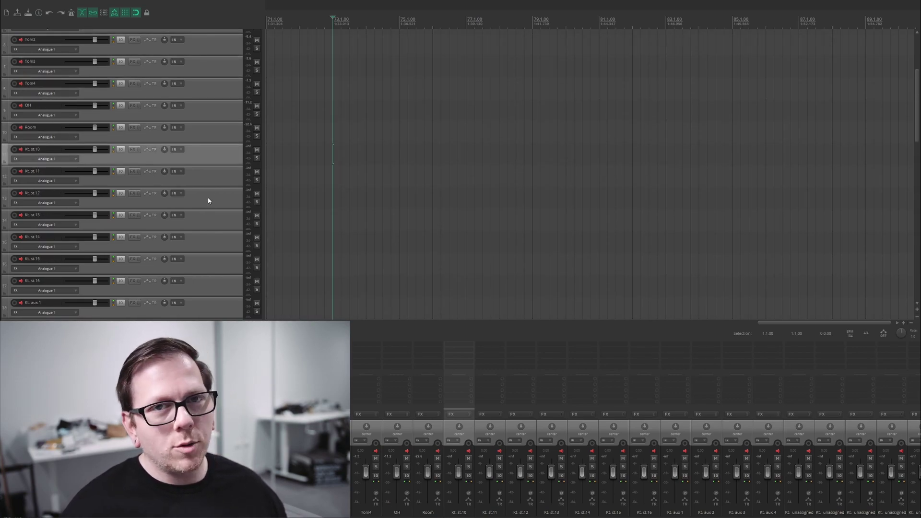
{"action": "scroll", "coordinate": [208, 201], "scroll_direction": "down", "scroll_amount": 6}
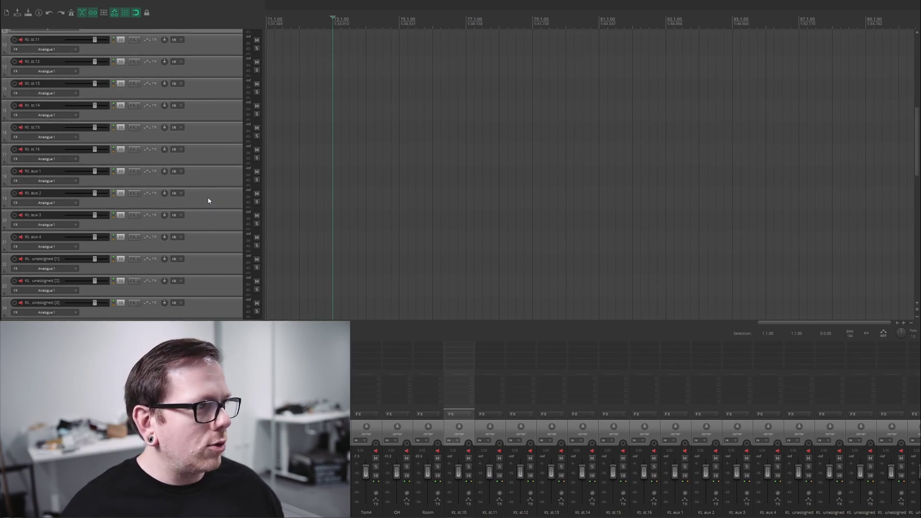
{"action": "scroll", "coordinate": [208, 200], "scroll_direction": "down", "scroll_amount": 15}
- Remove the selected unused Kt. output tracks and collapse all tracks to minimum height
{"action": "right_click", "coordinate": [233, 286]}
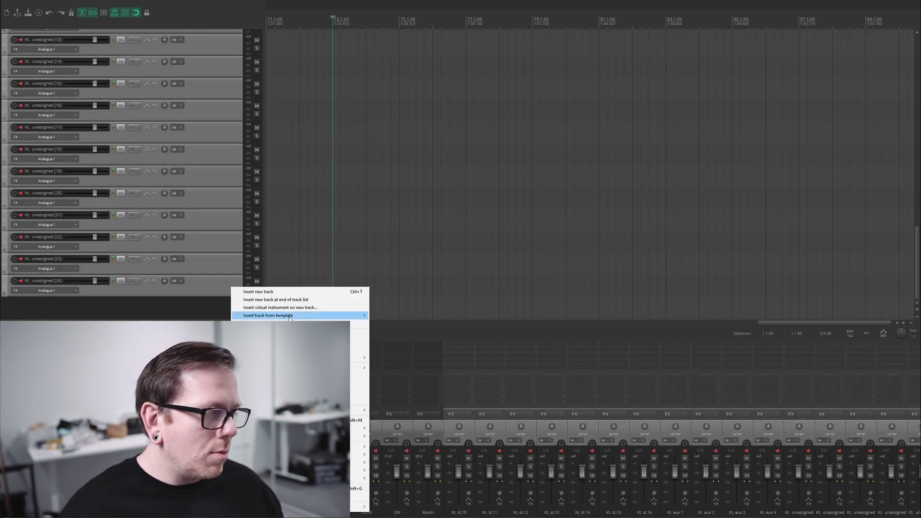
{"action": "left_click", "coordinate": [288, 334]}
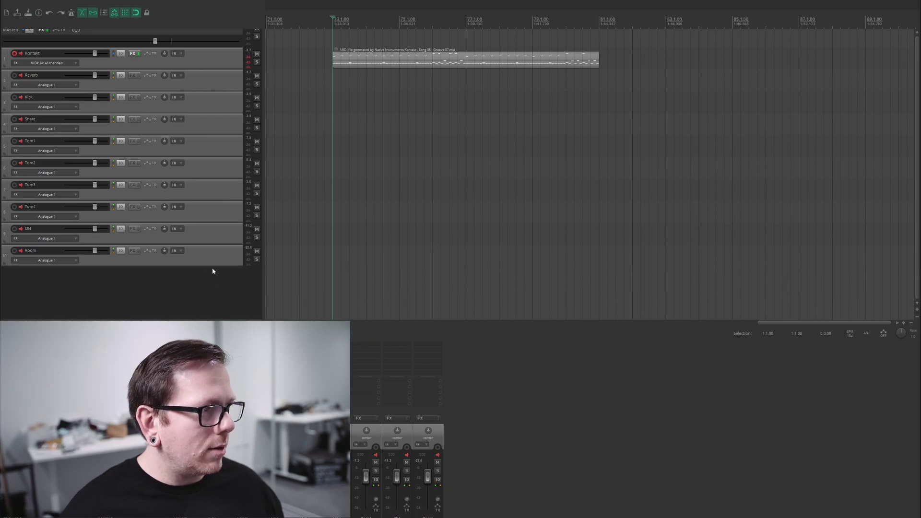
{"action": "key", "text": "Page_Down"}
{"action": "key", "text": "Page_Down"}
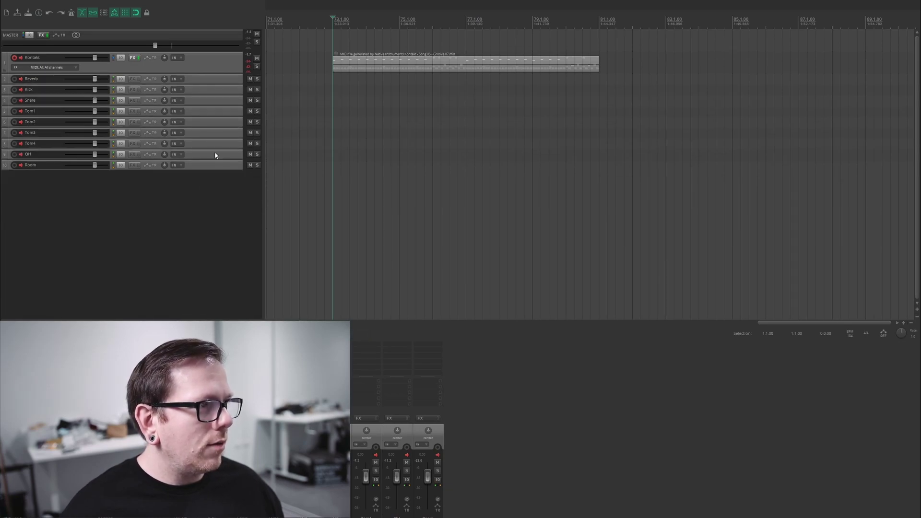
- Play the groove while soloing Kick, Reverb and Snare, then stop and clear all solos
{"action": "key", "text": "space"}
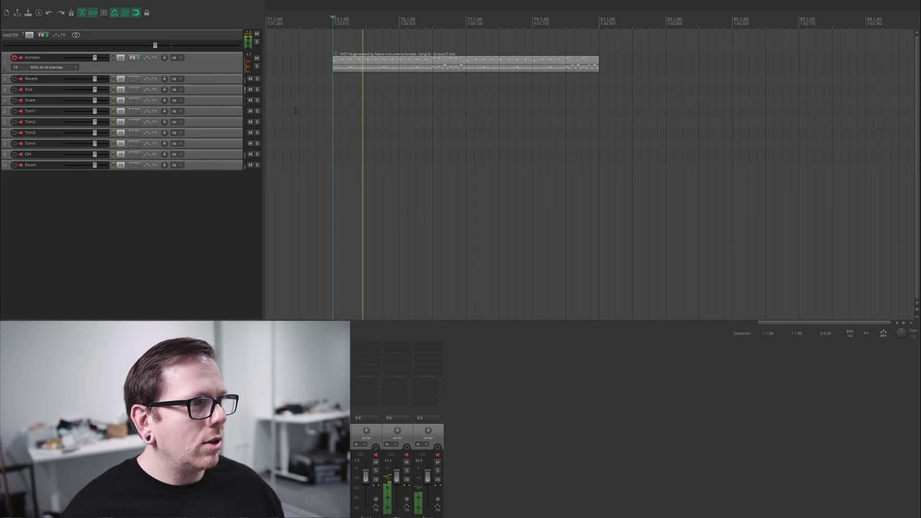
{"action": "left_click", "coordinate": [257, 89]}
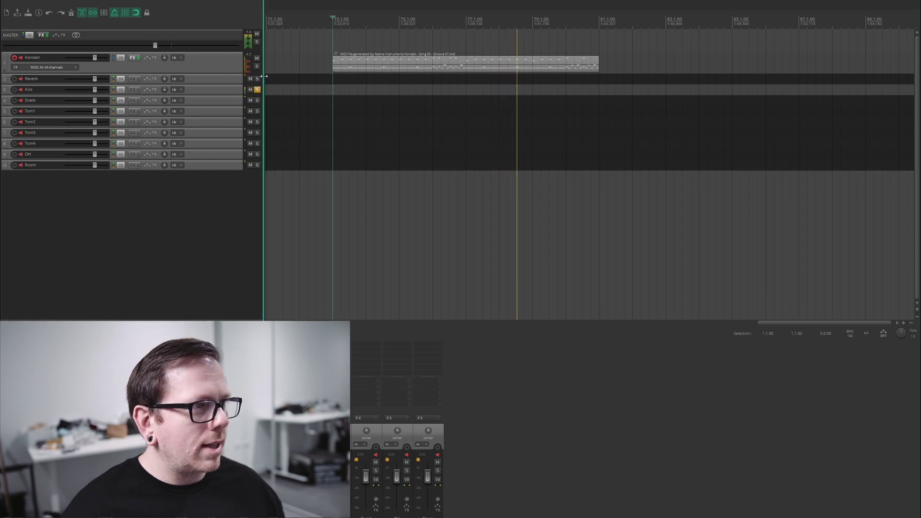
{"action": "left_click", "coordinate": [257, 79]}
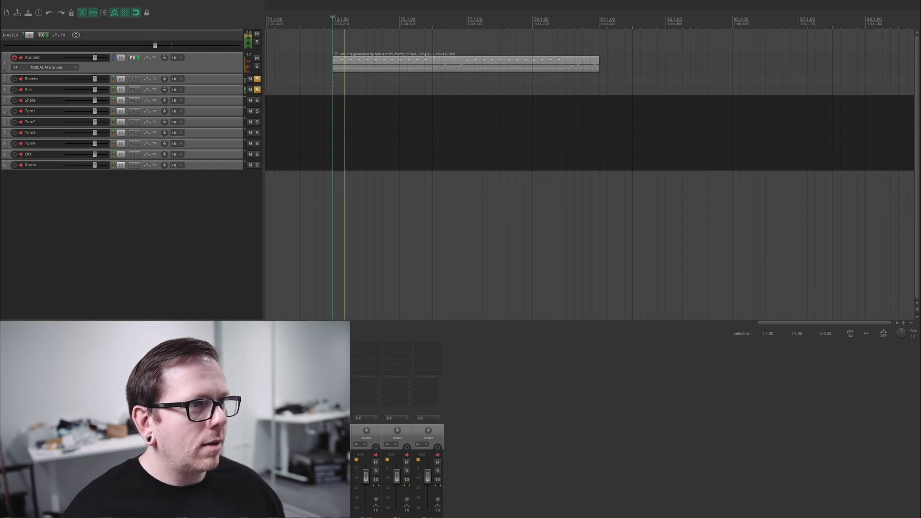
{"action": "left_click", "coordinate": [258, 100]}
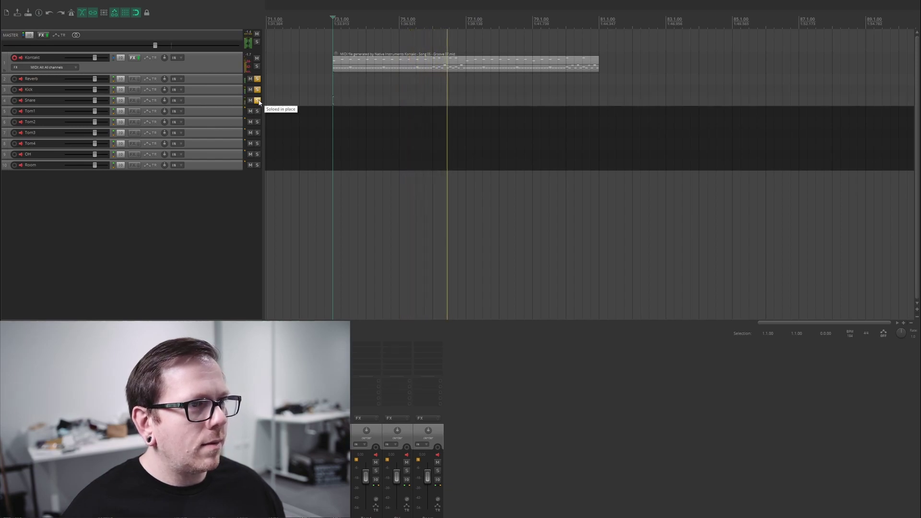
{"action": "left_click", "coordinate": [257, 100], "text": "ctrl"}
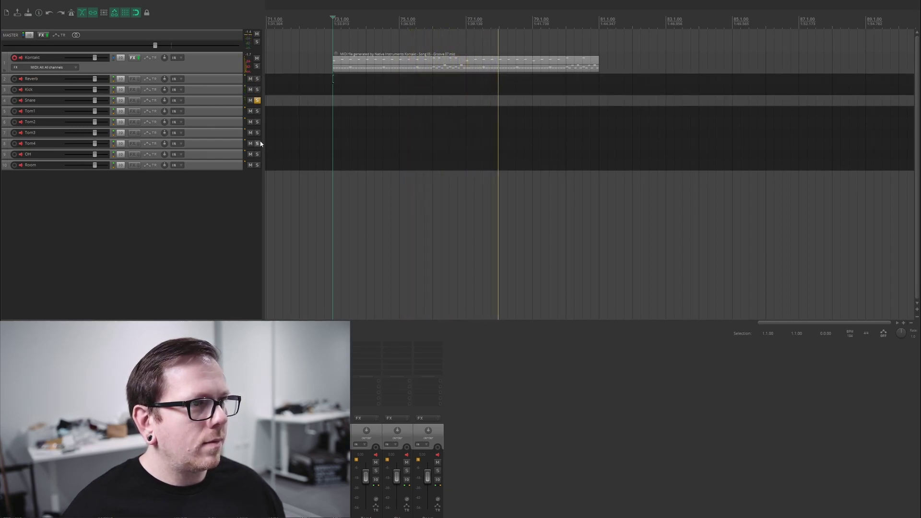
{"action": "key", "text": "space"}
{"action": "left_click", "coordinate": [258, 100]}
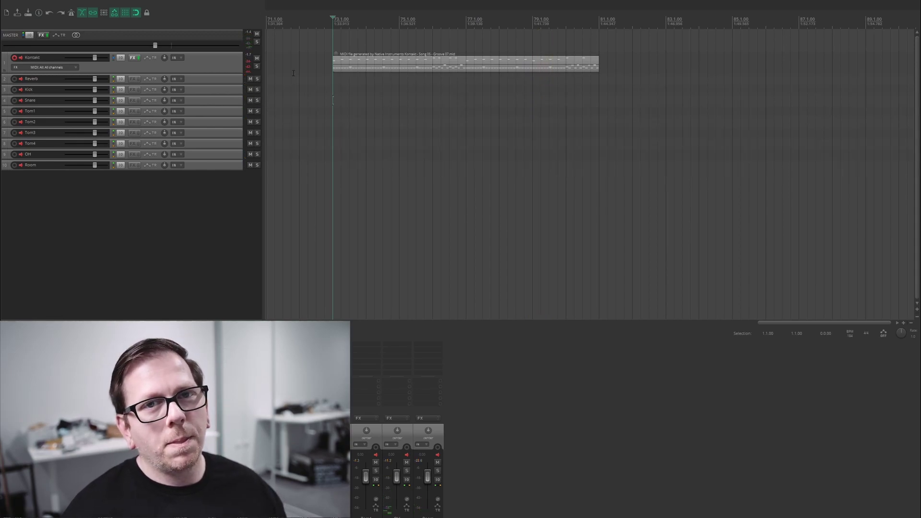
- Delete every track from Kontakt through Room
{"action": "left_click", "coordinate": [215, 164], "text": "shift"}
{"action": "right_click", "coordinate": [215, 164]}
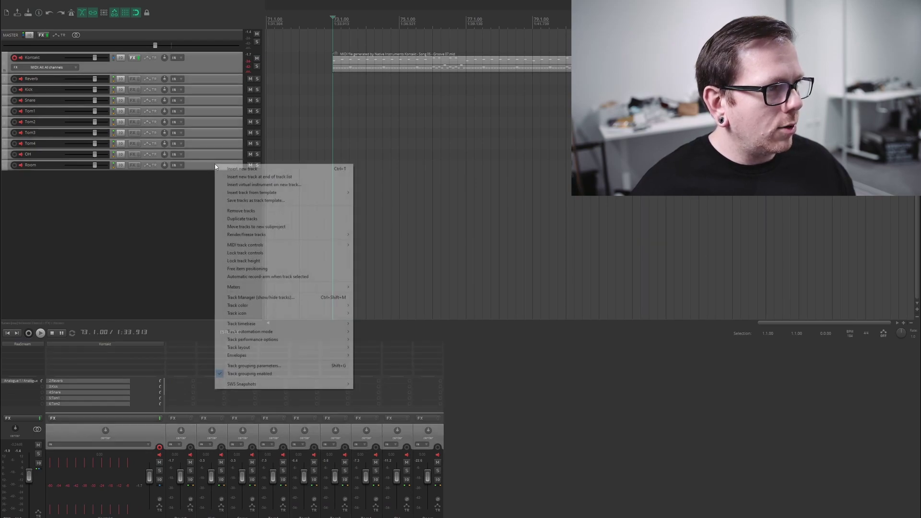
{"action": "left_click", "coordinate": [272, 212]}
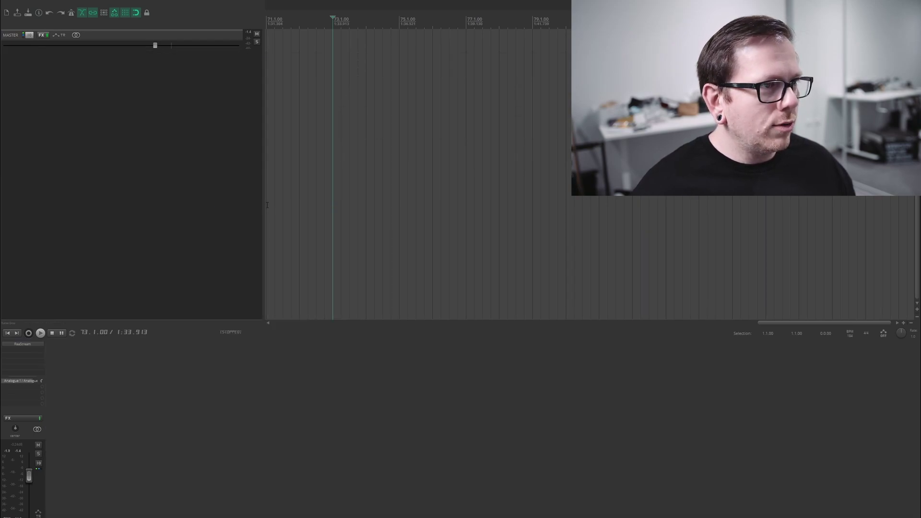
- Insert Kontakt as a virtual instrument on a new track with multichannel output tracks built
{"action": "right_click", "coordinate": [116, 100]}
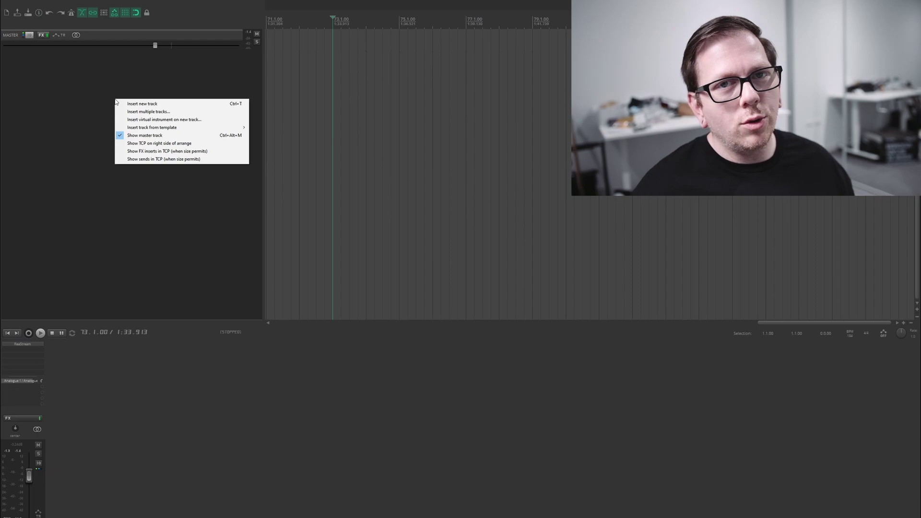
{"action": "left_click", "coordinate": [187, 120]}
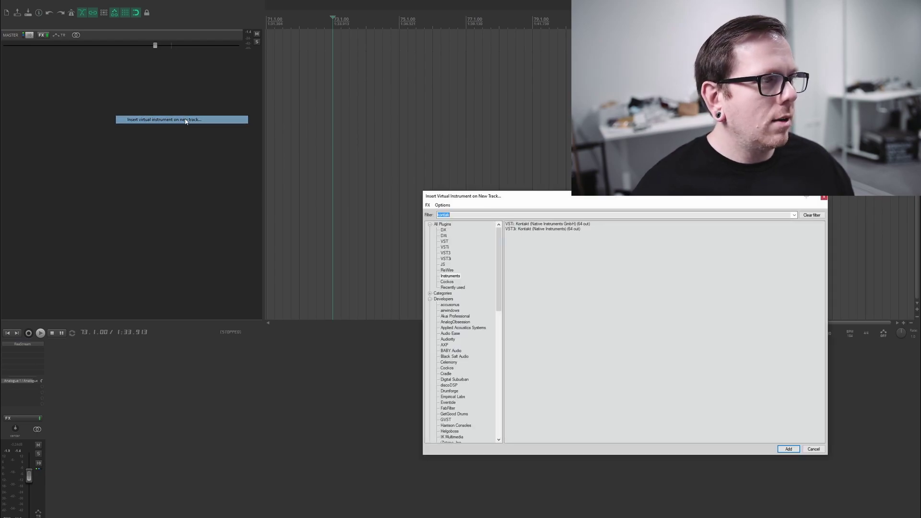
{"action": "double_click", "coordinate": [547, 229]}
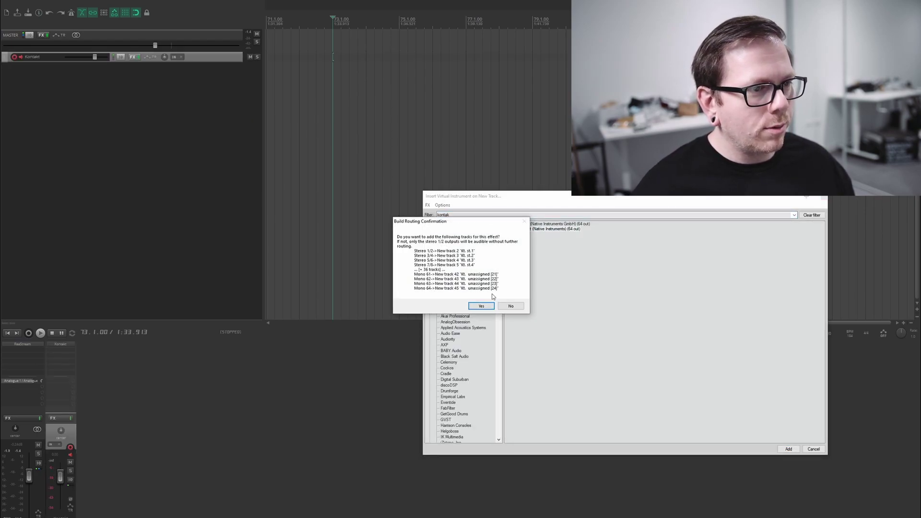
{"action": "left_click", "coordinate": [480, 304]}
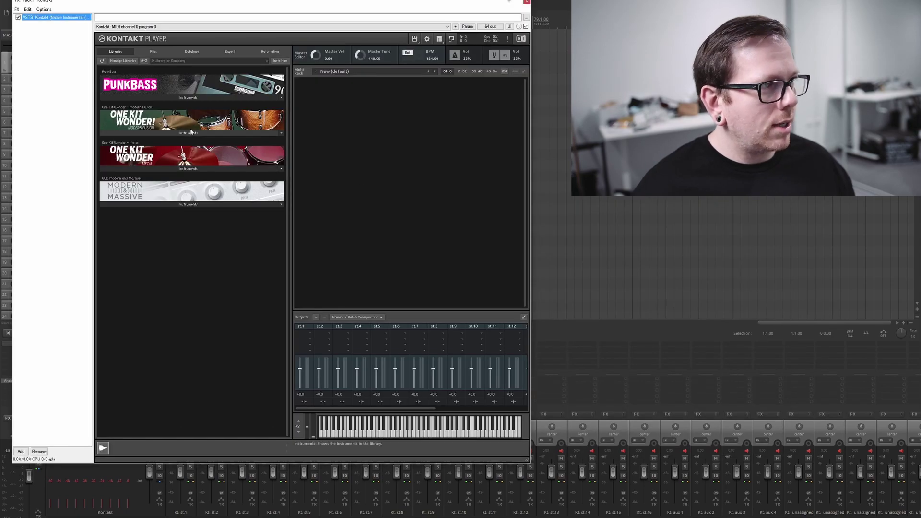
- Load Modern & Massive Drums, audition the kick, and switch the output mode to Multi Out Adv
{"action": "left_click", "coordinate": [184, 204]}
{"action": "left_click", "coordinate": [142, 214]}
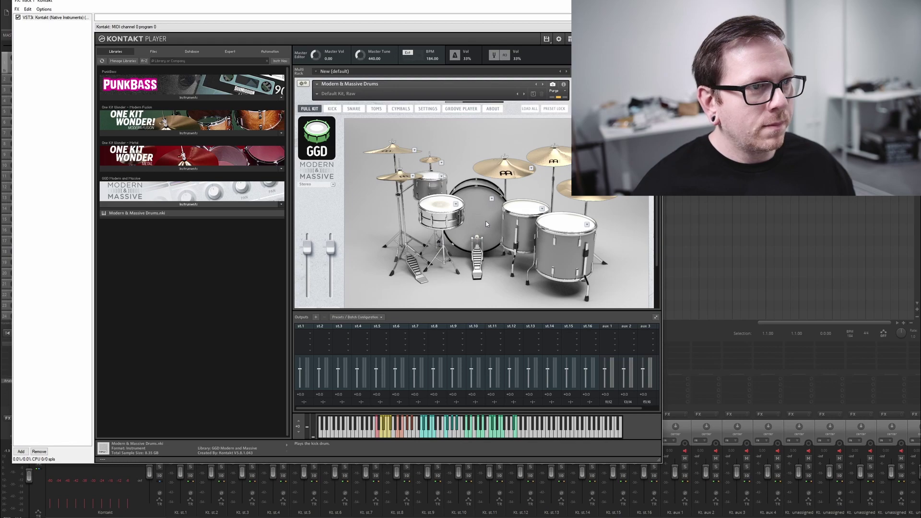
{"action": "left_click", "coordinate": [480, 216]}
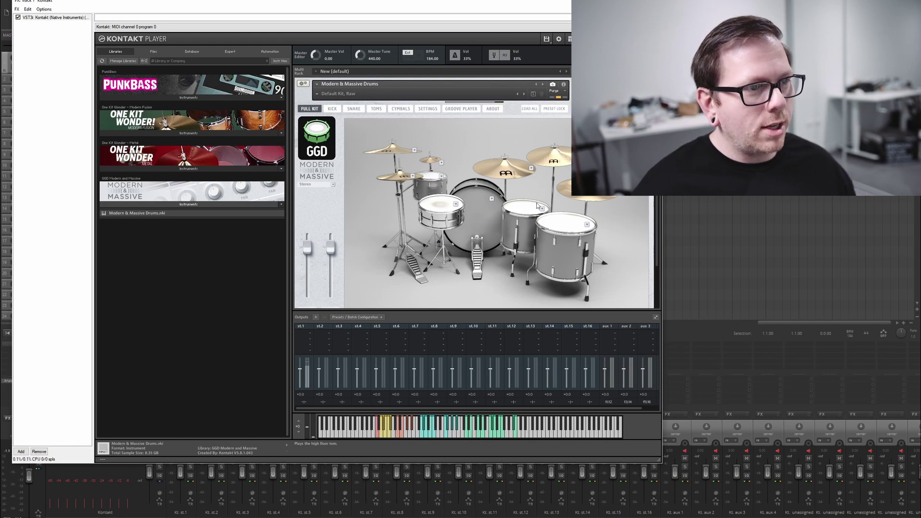
{"action": "left_click", "coordinate": [333, 185]}
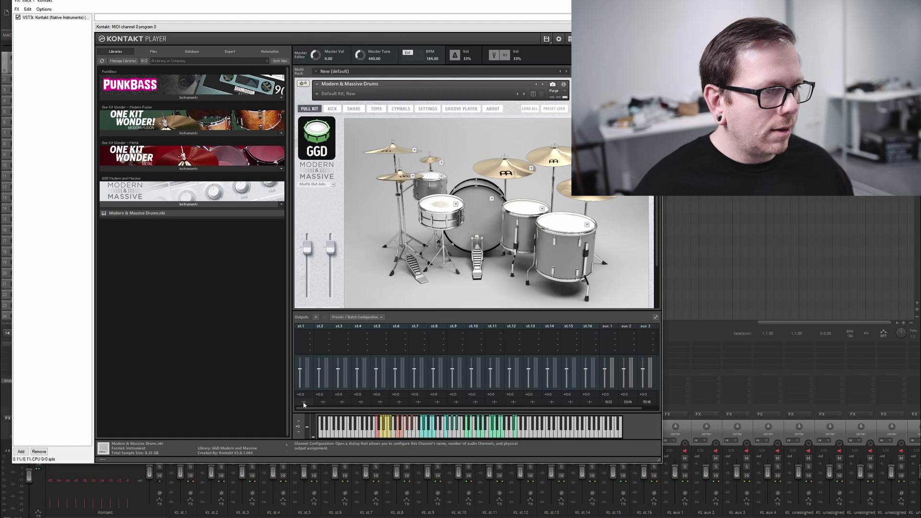
{"action": "double_click", "coordinate": [328, 352]}
{"action": "left_click", "coordinate": [425, 232]}
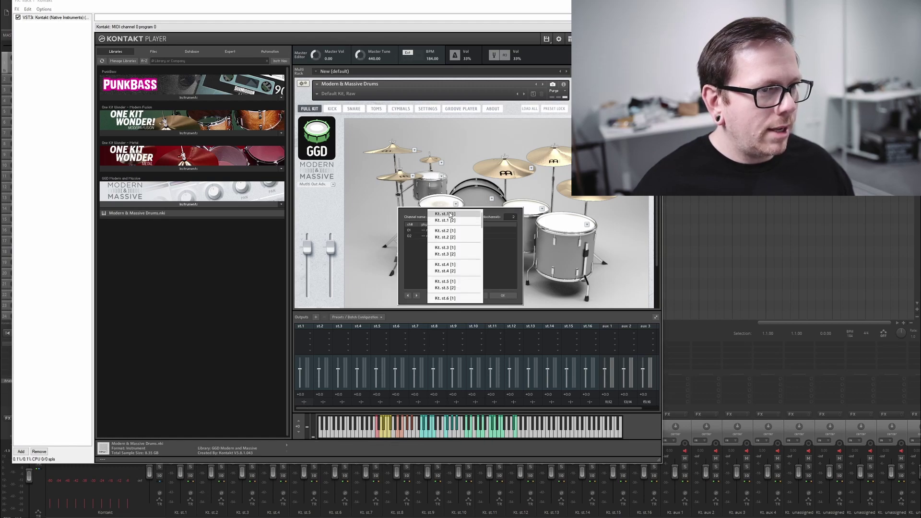
{"action": "left_click", "coordinate": [451, 214]}
{"action": "left_click", "coordinate": [442, 235]}
{"action": "left_click", "coordinate": [467, 230]}
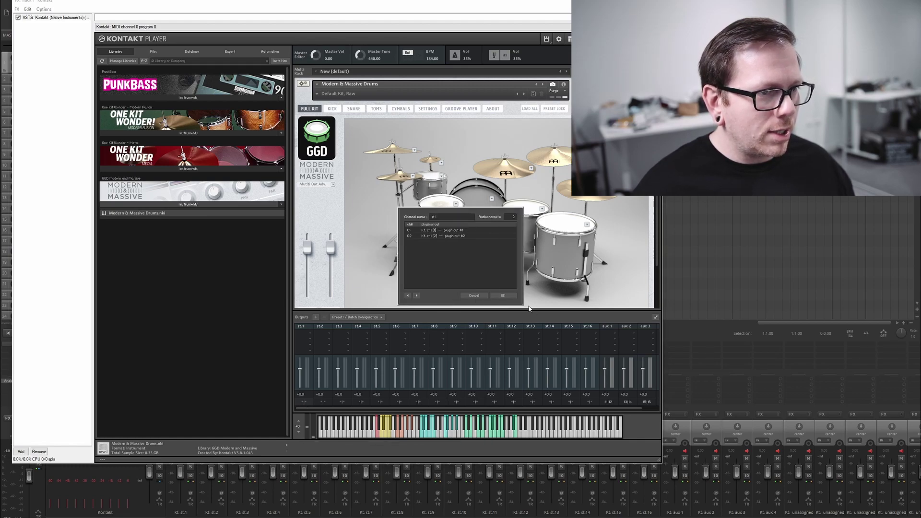
{"action": "left_click", "coordinate": [502, 296]}
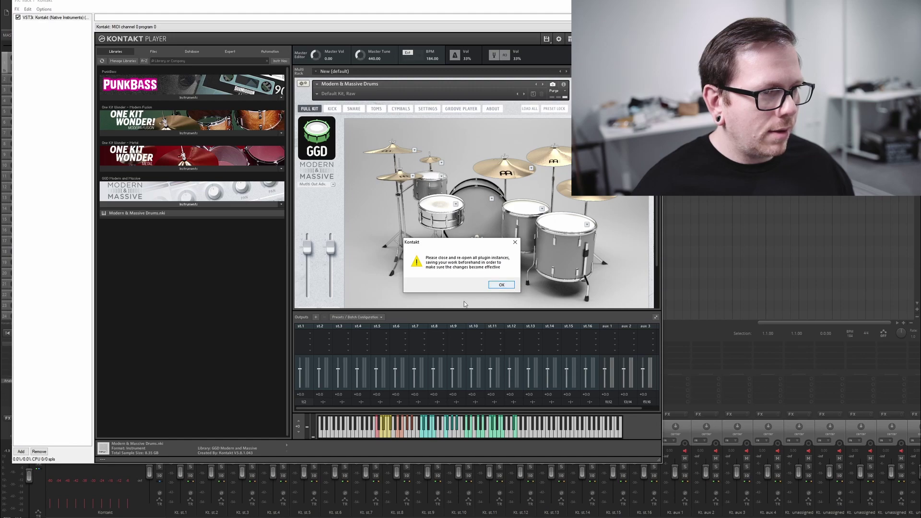
{"action": "left_click", "coordinate": [504, 284]}
{"action": "left_click", "coordinate": [321, 400]}
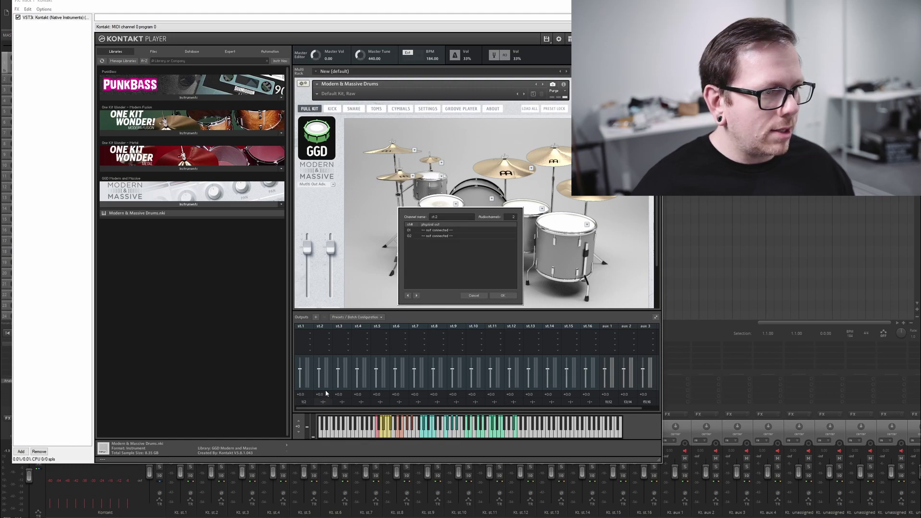
{"action": "left_click", "coordinate": [437, 231]}
{"action": "left_click", "coordinate": [464, 230]}
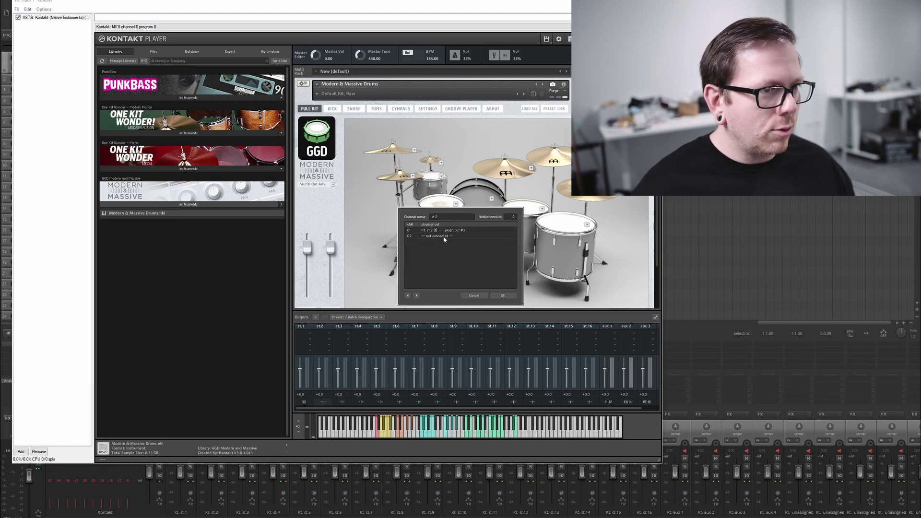
{"action": "left_click", "coordinate": [436, 236]}
{"action": "left_click", "coordinate": [479, 244]}
{"action": "left_click", "coordinate": [502, 298]}
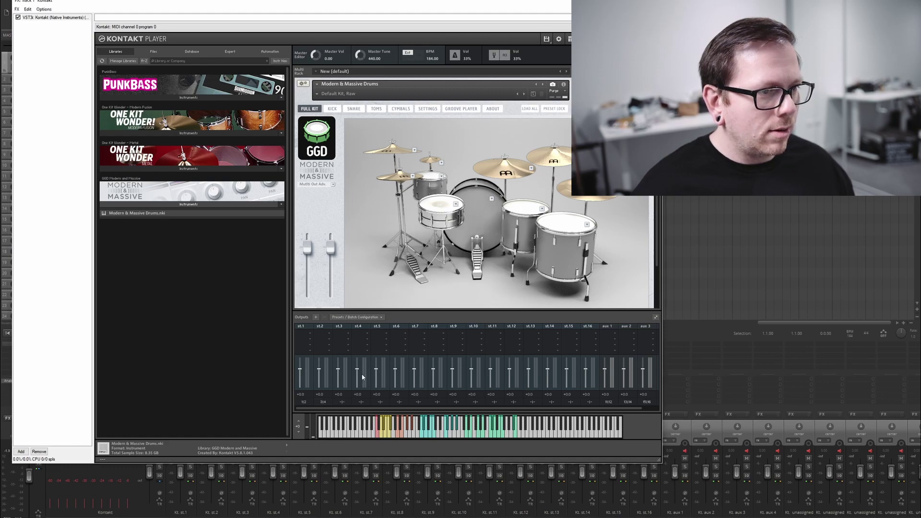
{"action": "left_click", "coordinate": [344, 402]}
{"action": "left_click", "coordinate": [444, 231]}
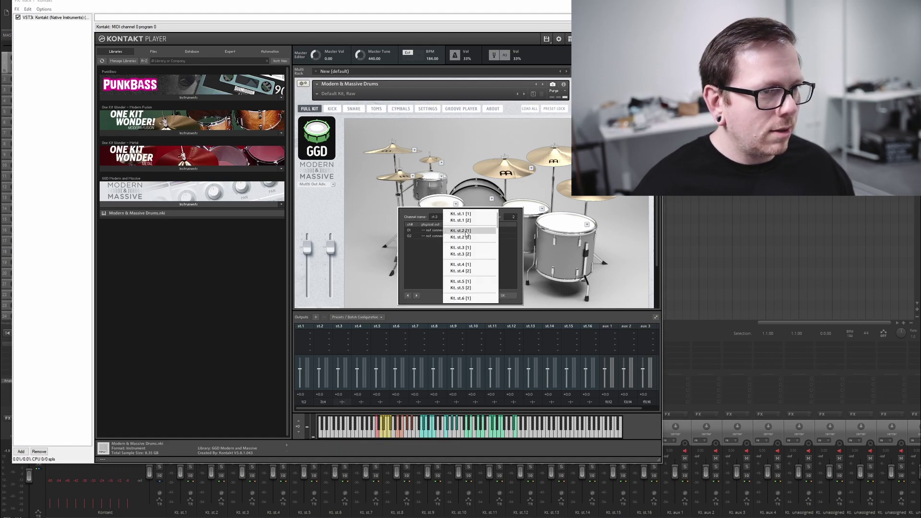
{"action": "left_click", "coordinate": [465, 242]}
{"action": "key", "text": "Return"}
{"action": "left_click", "coordinate": [361, 402]}
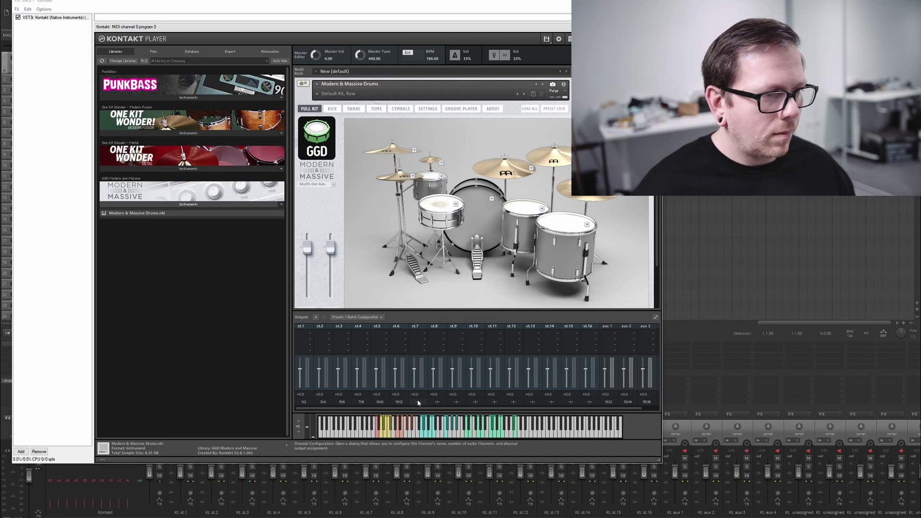
{"action": "key", "text": "Return"}
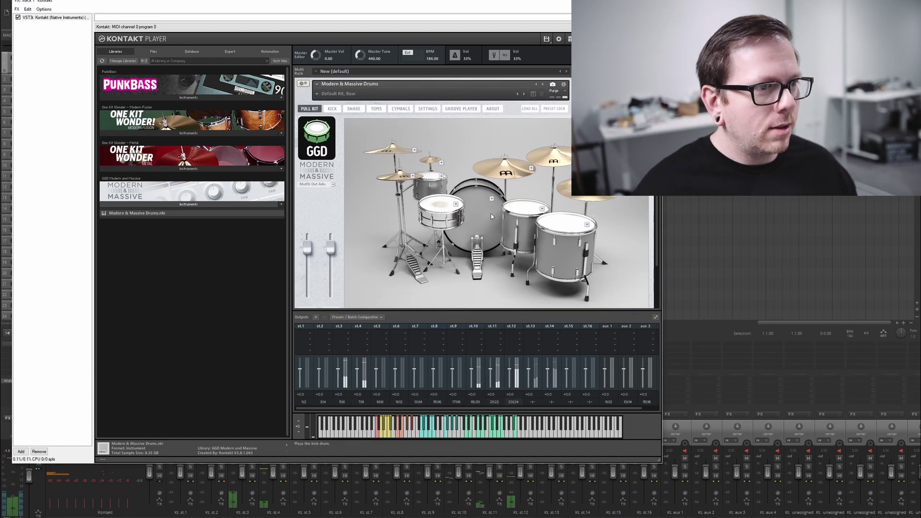
{"action": "left_click", "coordinate": [528, 213]}
{"action": "left_click", "coordinate": [527, 213]}
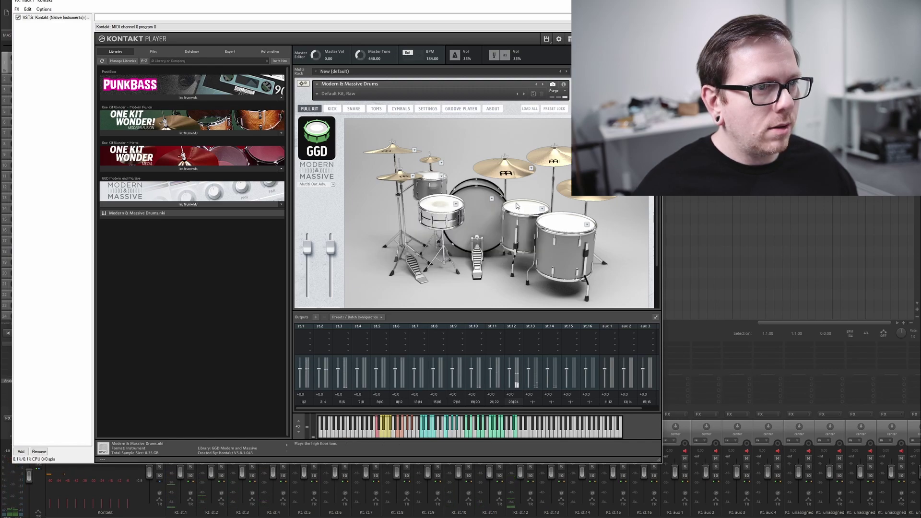
{"action": "left_click", "coordinate": [562, 221]}
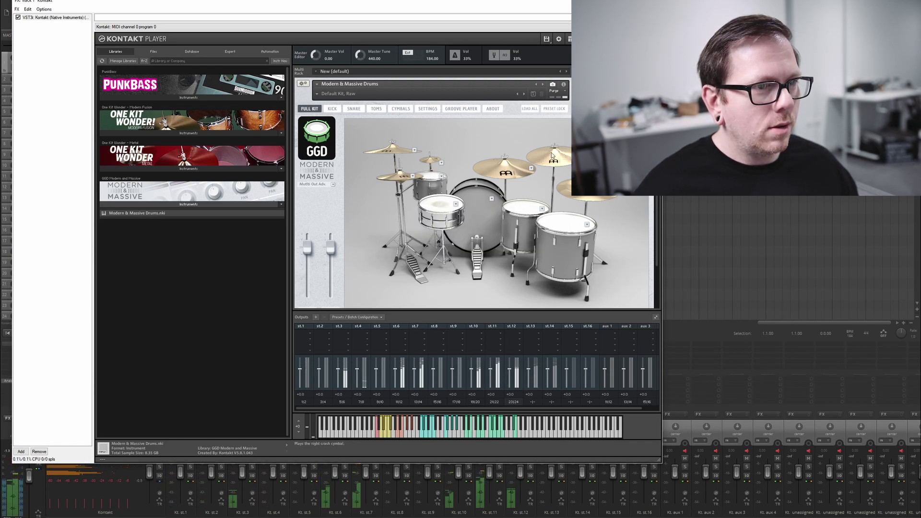
{"action": "left_click", "coordinate": [427, 181]}
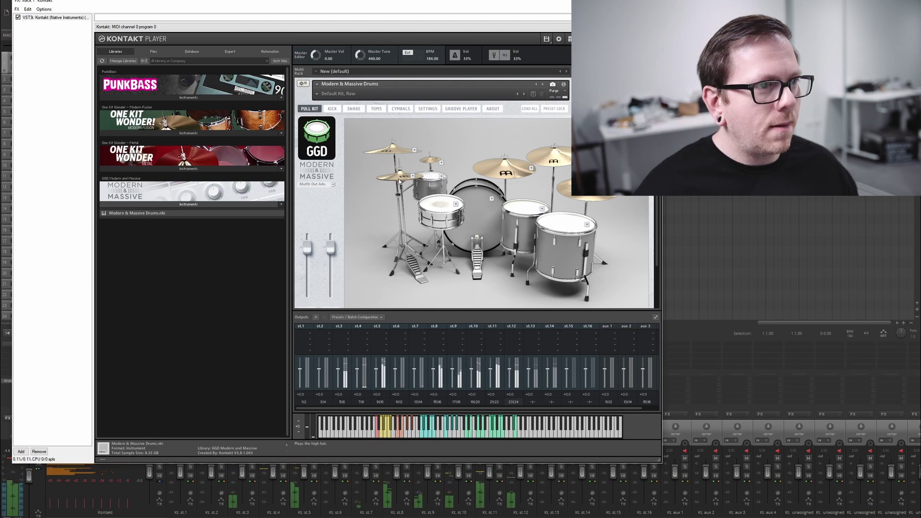
{"action": "left_click", "coordinate": [445, 213]}
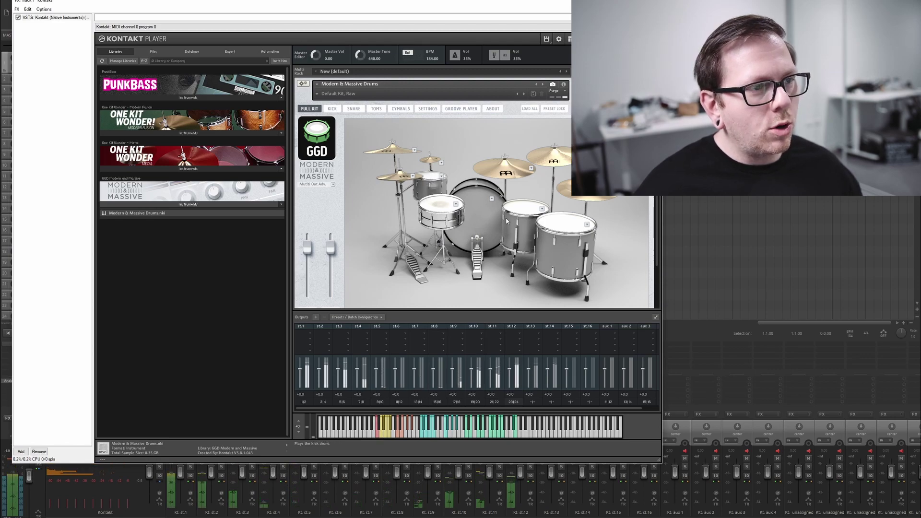
- On the KICK mixer page, route output st.13 to Kt. st.13 [1] and [2]
{"action": "left_click", "coordinate": [332, 109]}
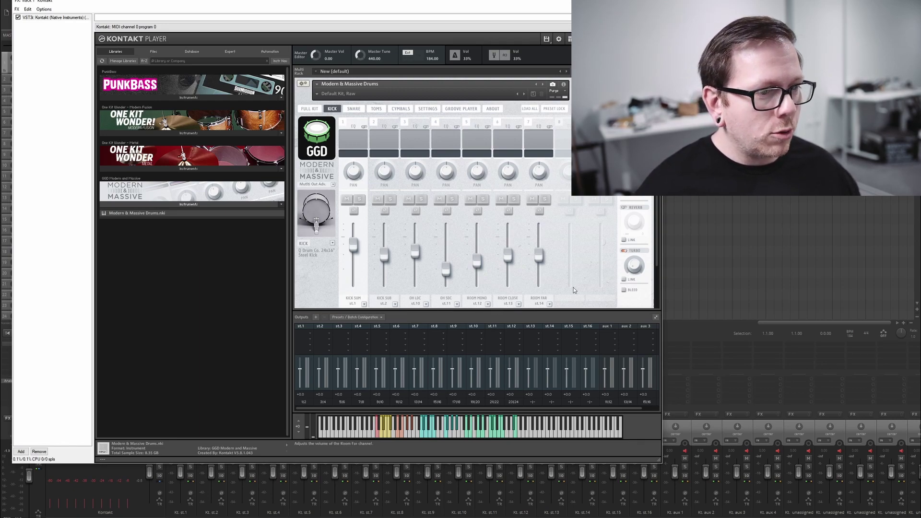
{"action": "left_click", "coordinate": [538, 401]}
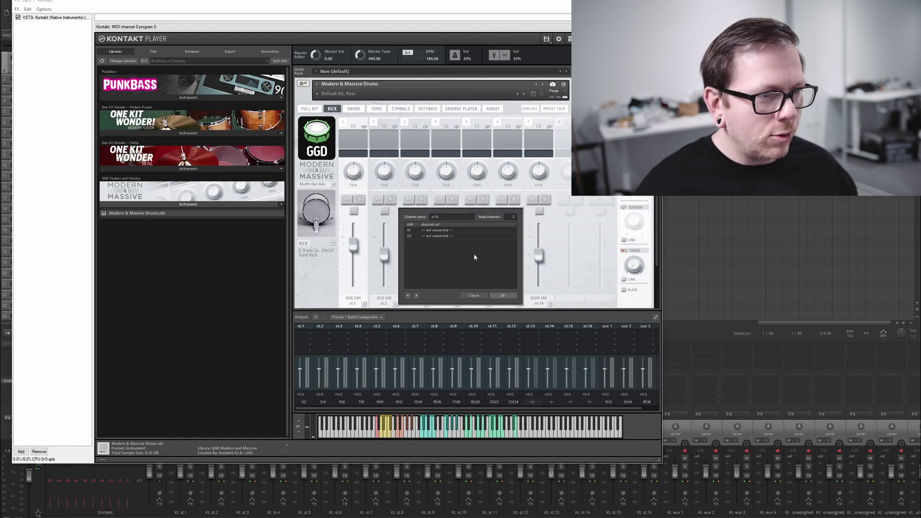
{"action": "left_click", "coordinate": [454, 235]}
{"action": "scroll", "coordinate": [487, 261], "scroll_direction": "down", "scroll_amount": 5}
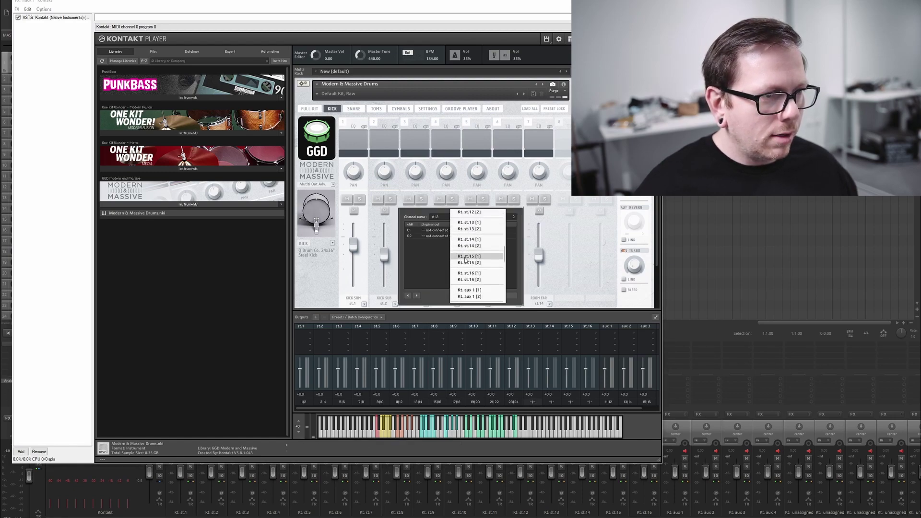
{"action": "left_click", "coordinate": [469, 222]}
{"action": "left_click", "coordinate": [457, 236]}
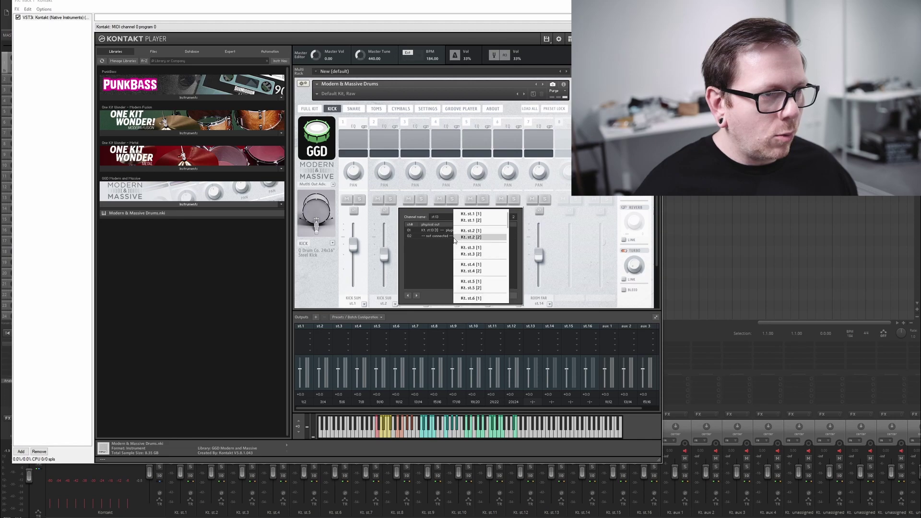
{"action": "scroll", "coordinate": [475, 259], "scroll_direction": "down", "scroll_amount": 6}
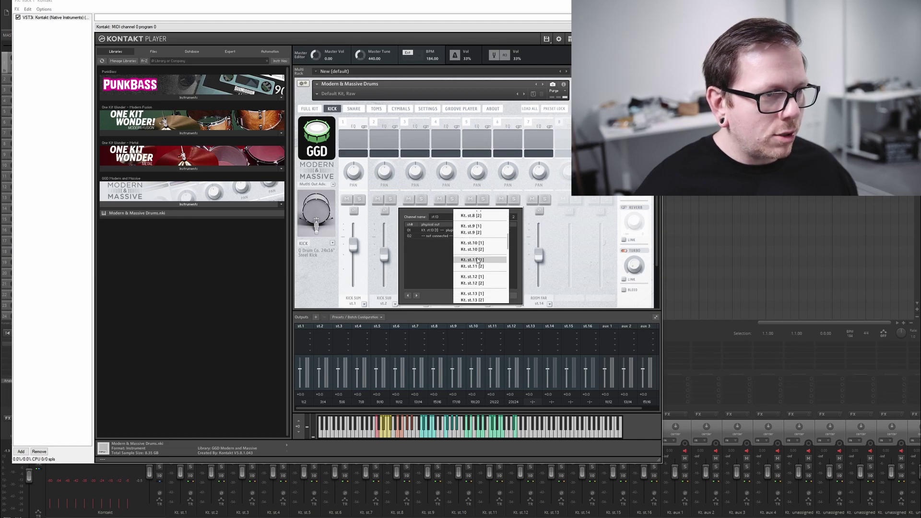
{"action": "left_click", "coordinate": [484, 296]}
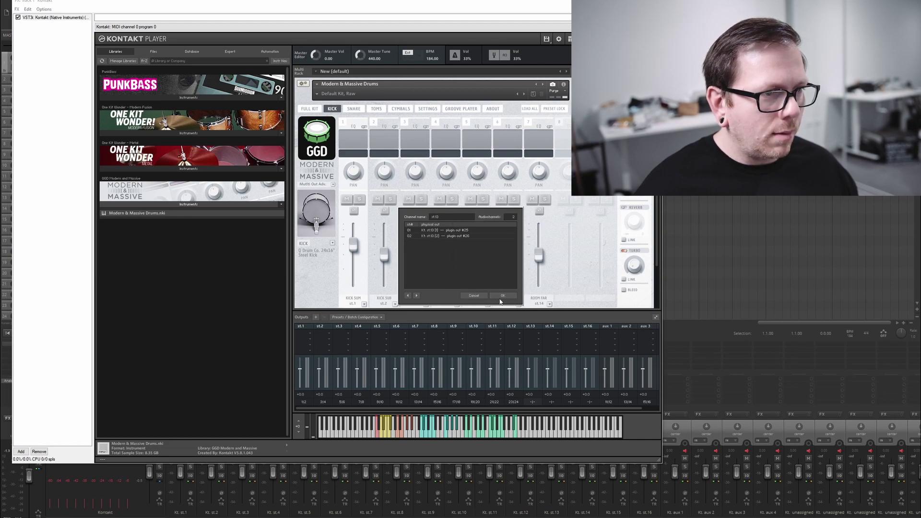
{"action": "left_click", "coordinate": [502, 295]}
- Route output st.14 channels 01 and 02 to Kt. st.14 [1] and [2]
{"action": "left_click", "coordinate": [553, 403]}
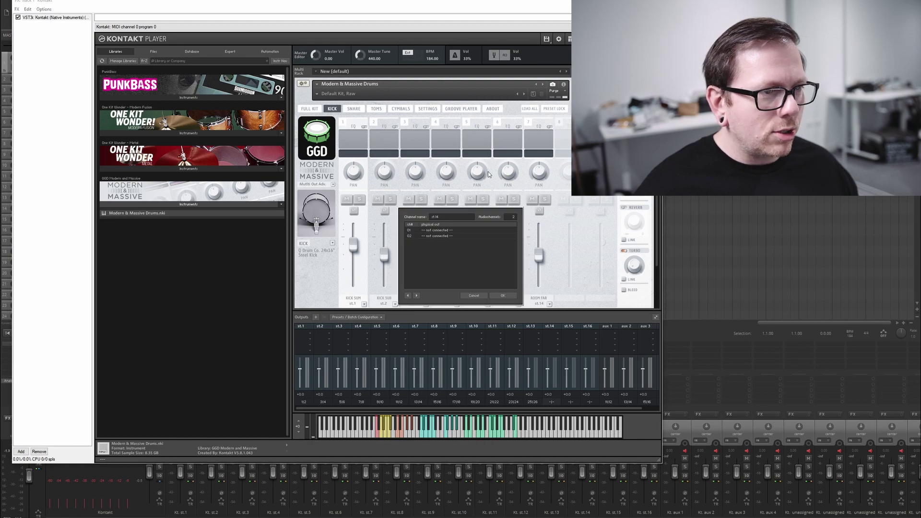
{"action": "left_click", "coordinate": [450, 231]}
{"action": "scroll", "coordinate": [465, 247], "scroll_direction": "down", "scroll_amount": 5}
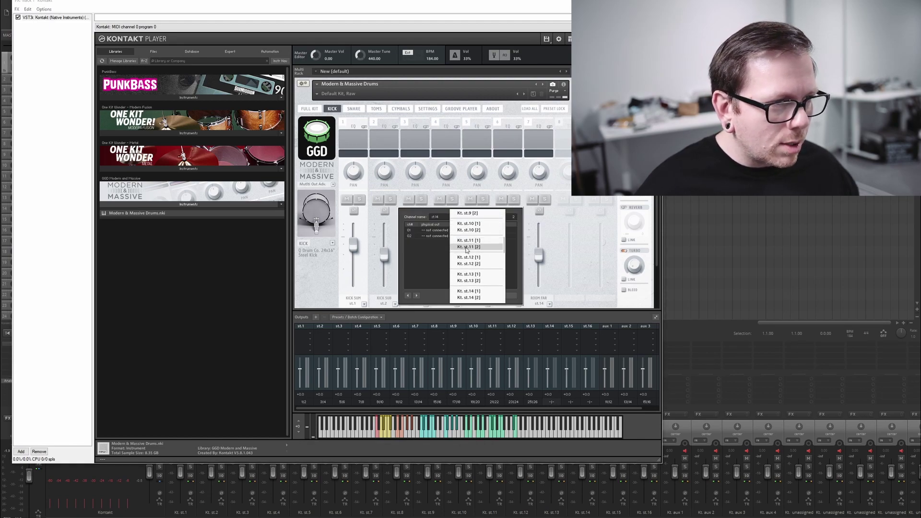
{"action": "left_click", "coordinate": [475, 282]}
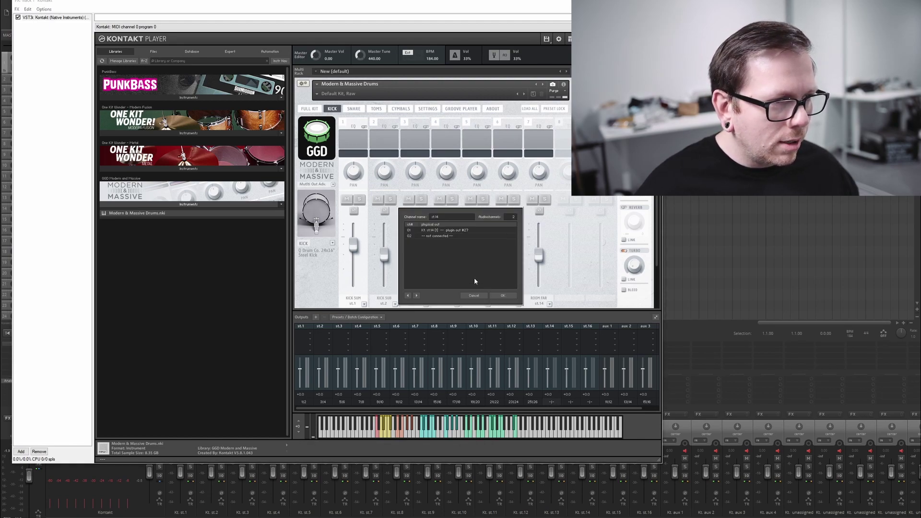
{"action": "left_click", "coordinate": [452, 236]}
{"action": "scroll", "coordinate": [475, 250], "scroll_direction": "down", "scroll_amount": 5}
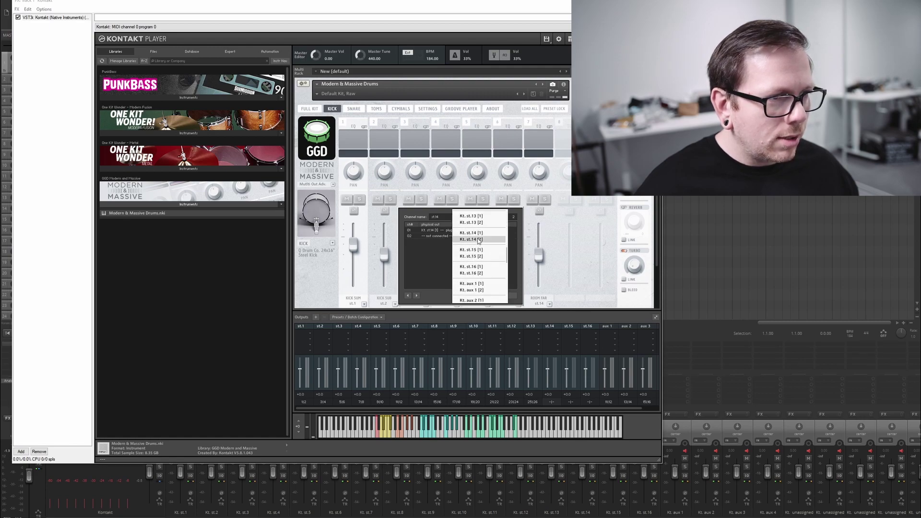
{"action": "left_click", "coordinate": [478, 240]}
{"action": "left_click", "coordinate": [504, 296]}
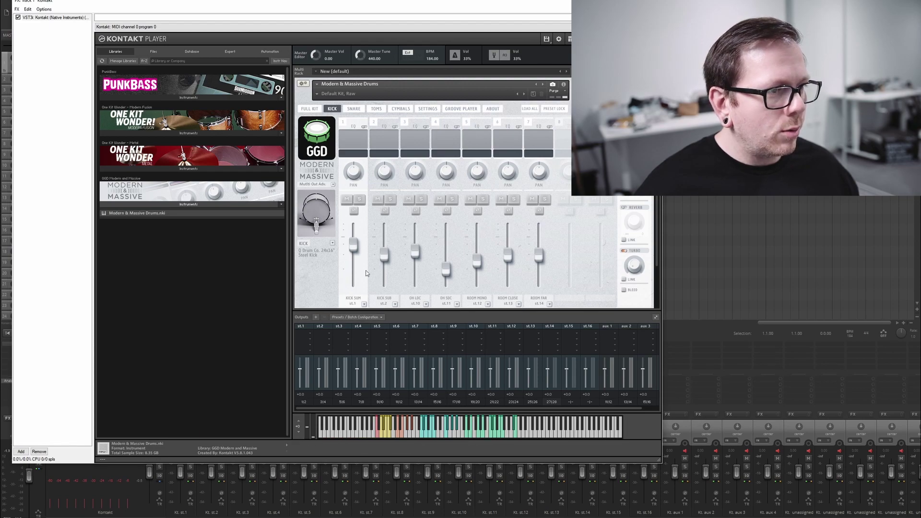
- Audition the snare, review the kick and snare mixer pages, and move Kontakt aside
{"action": "left_click", "coordinate": [309, 108]}
{"action": "left_click", "coordinate": [444, 205]}
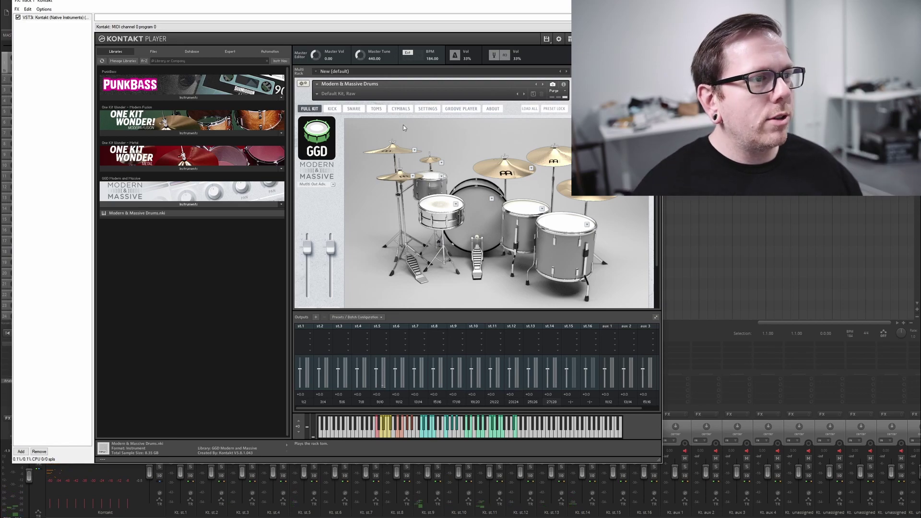
{"action": "left_click", "coordinate": [332, 110]}
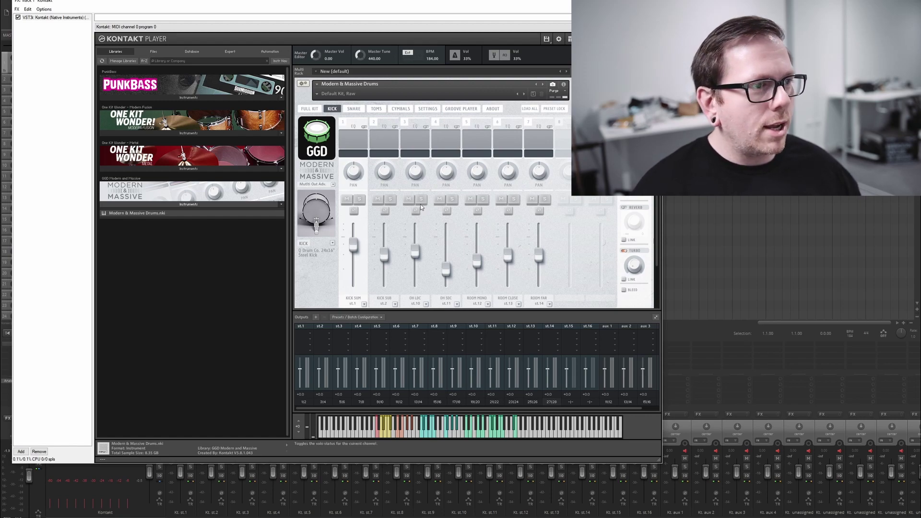
{"action": "left_click", "coordinate": [352, 110]}
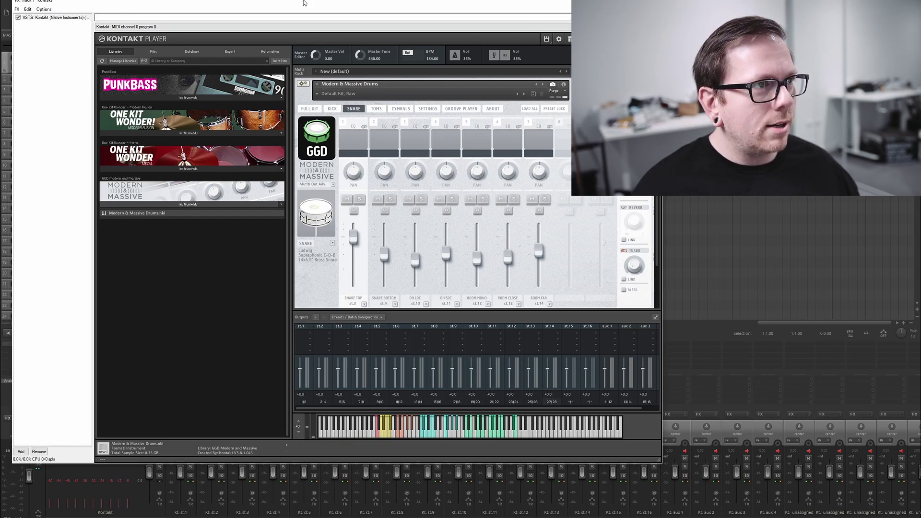
{"action": "left_click_drag", "start_coordinate": [304, 3], "coordinate": [564, 16]}
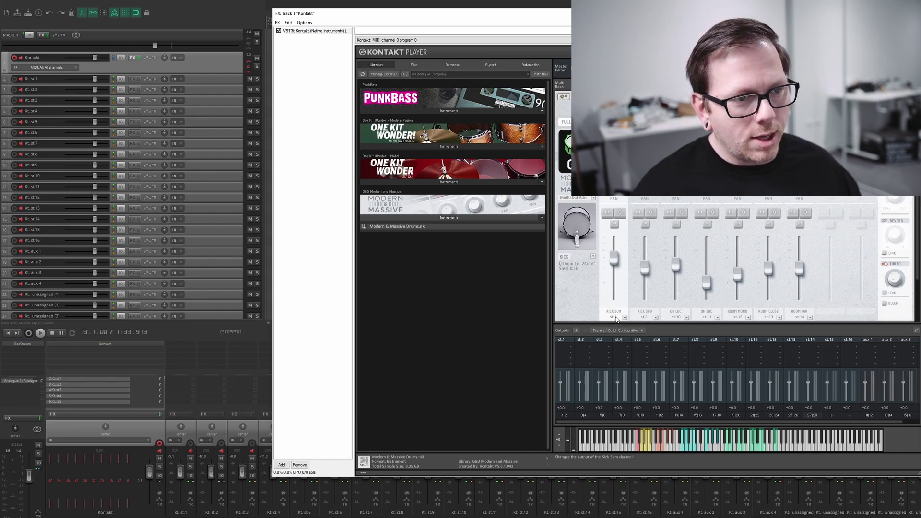
- Rename tracks Kt. st.1–st.4 to Kick Sum, Kick Sub, Snare Top and Snare BTM
{"action": "left_click", "coordinate": [48, 82]}
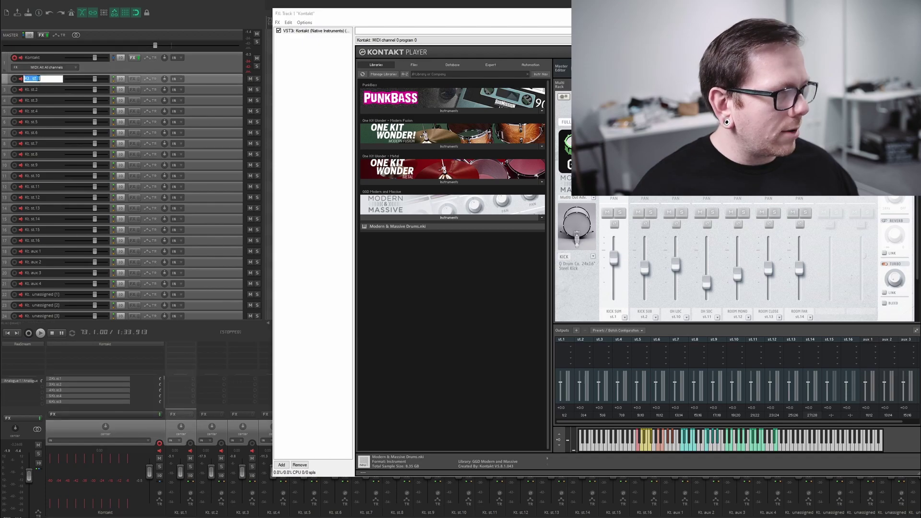
{"action": "type", "text": "Kick Sum"}
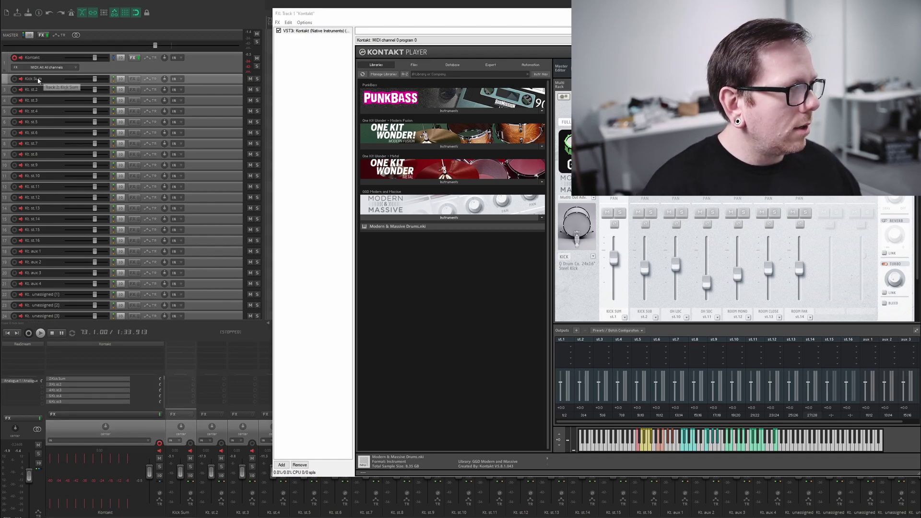
{"action": "double_click", "coordinate": [39, 90]}
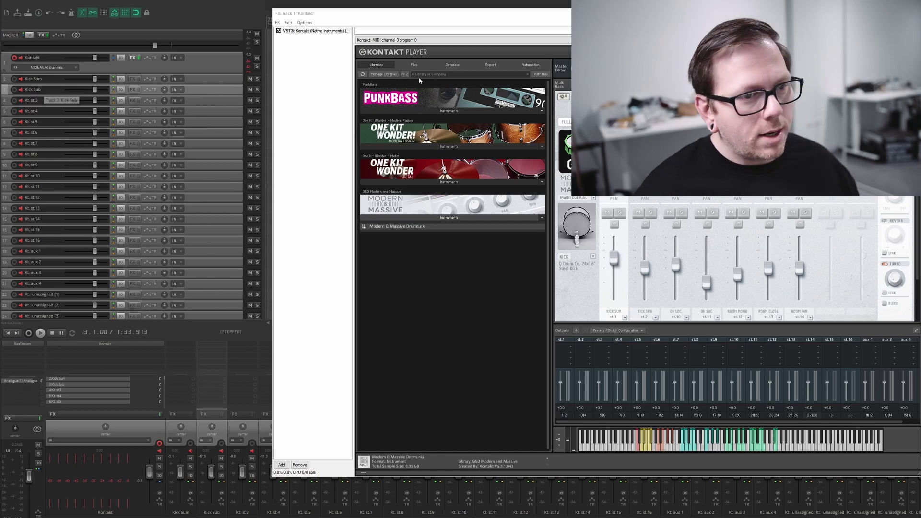
{"action": "left_click", "coordinate": [576, 225]}
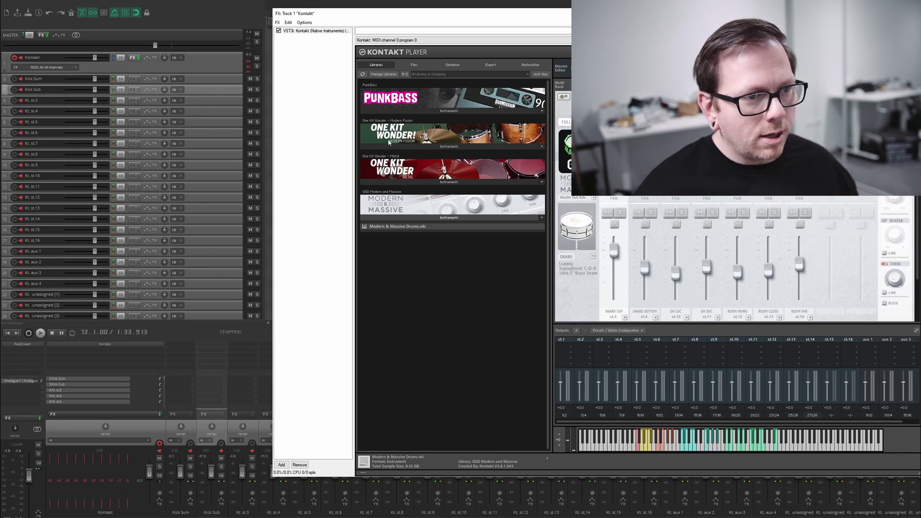
{"action": "double_click", "coordinate": [27, 101]}
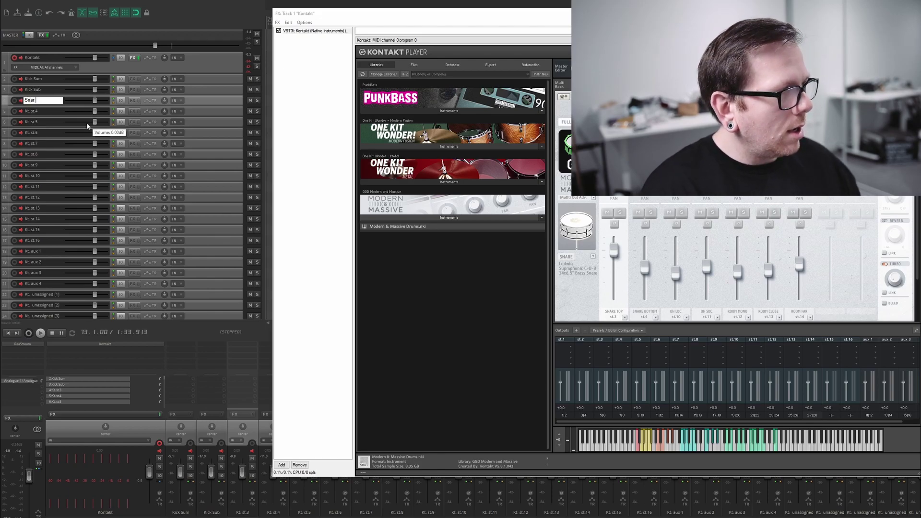
{"action": "key", "text": "Return"}
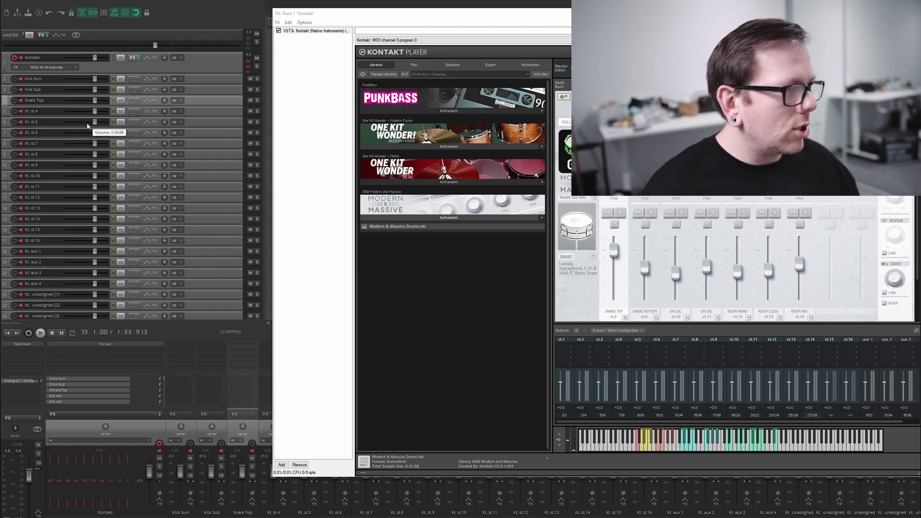
{"action": "left_click", "coordinate": [46, 112]}
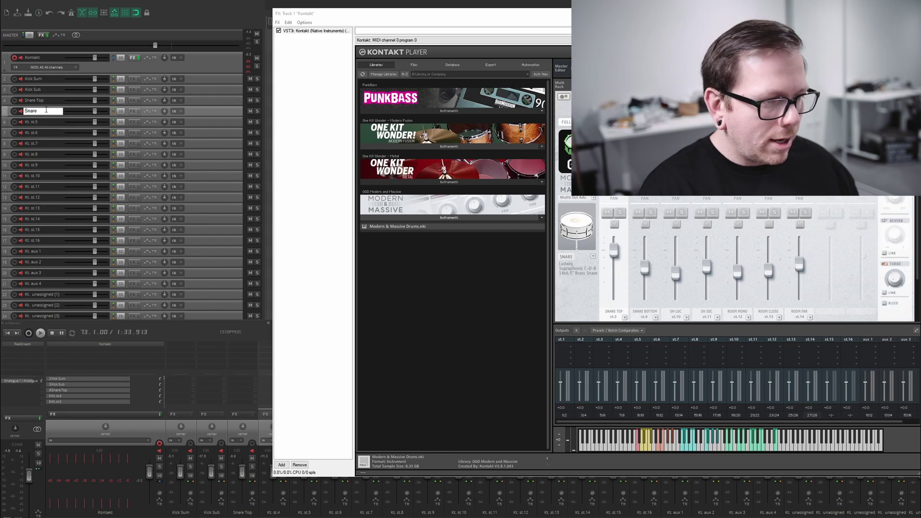
{"action": "key", "text": "Return"}
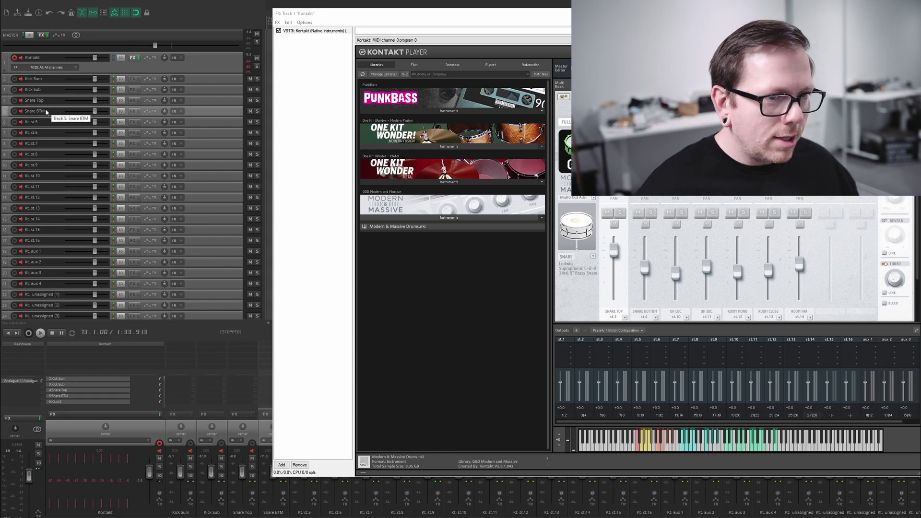
- Rename Kt. st.5 and Kt. st.6 to Rack Tom and Floor Tom1
{"action": "left_click", "coordinate": [720, 144]}
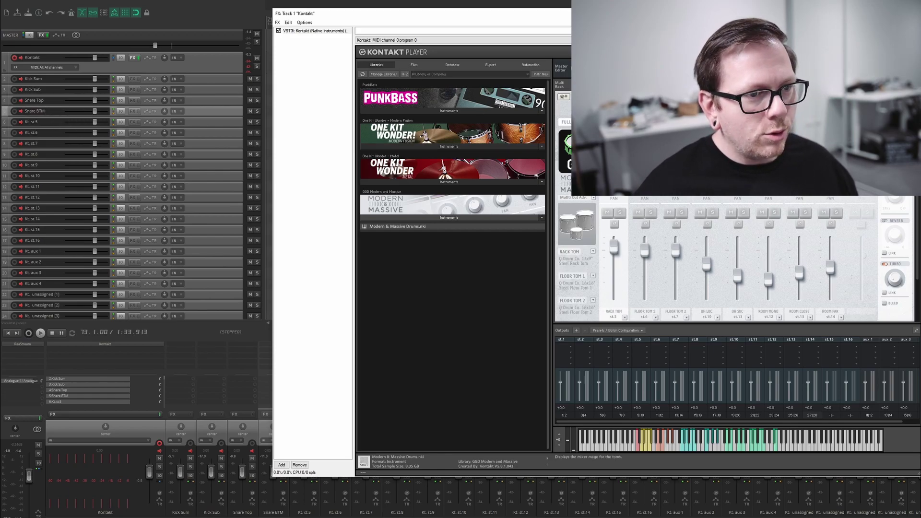
{"action": "double_click", "coordinate": [27, 123]}
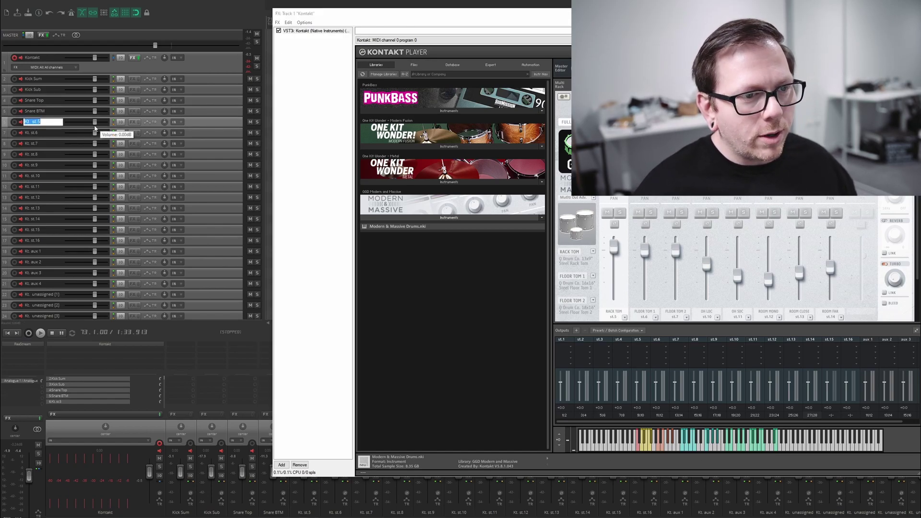
{"action": "type", "text": "Rack Tom"}
{"action": "key", "text": "Return"}
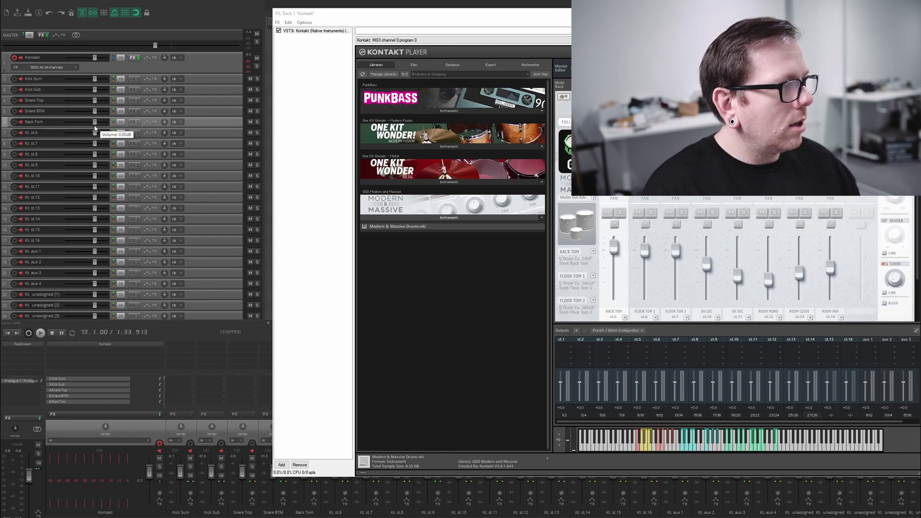
{"action": "double_click", "coordinate": [40, 135]}
{"action": "type", "text": "Floor T"}
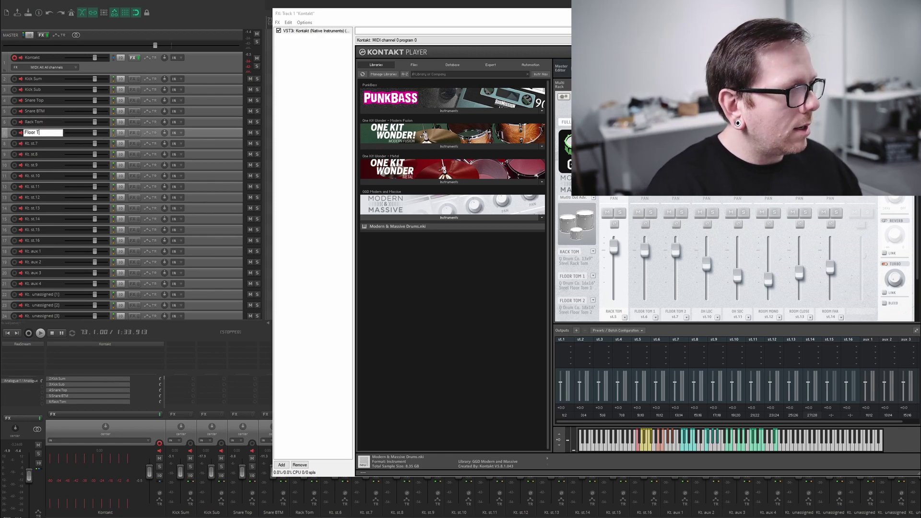
{"action": "type", "text": "om1"}
{"action": "key", "text": "Return"}
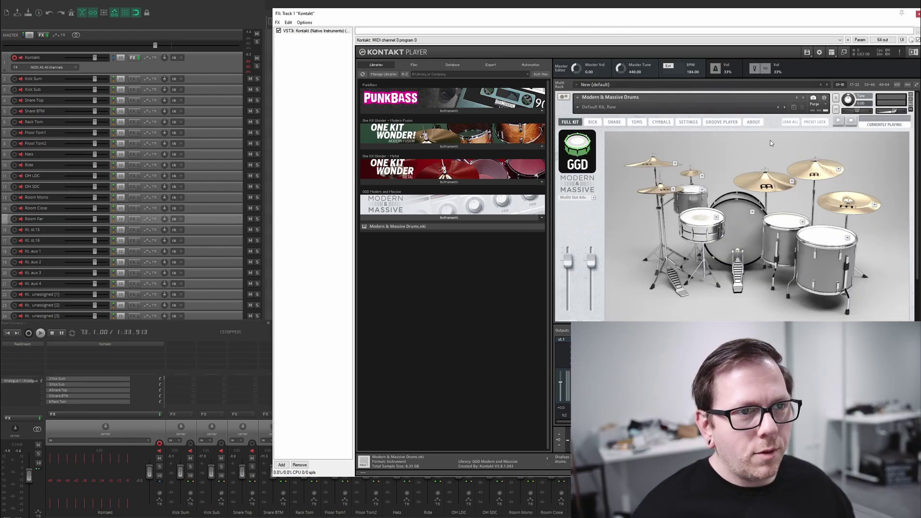
- Play the Song 06 – Groove 07 pattern from the Modern Metal MIDI pack
{"action": "left_click", "coordinate": [722, 122]}
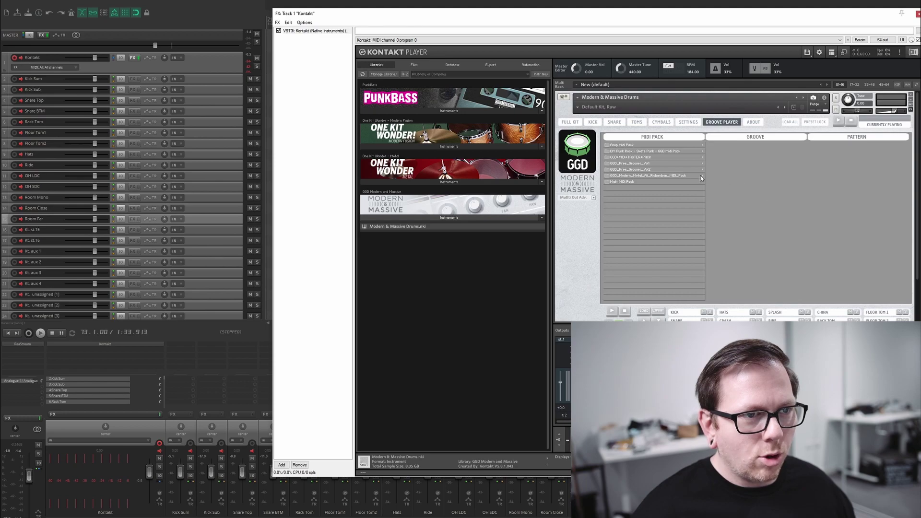
{"action": "left_click", "coordinate": [686, 175]}
{"action": "left_click", "coordinate": [757, 145]}
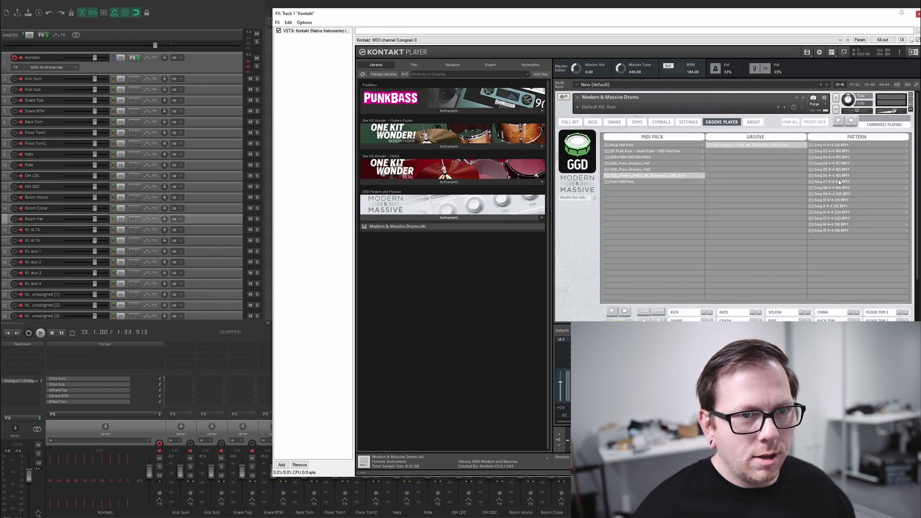
{"action": "left_click", "coordinate": [838, 176]}
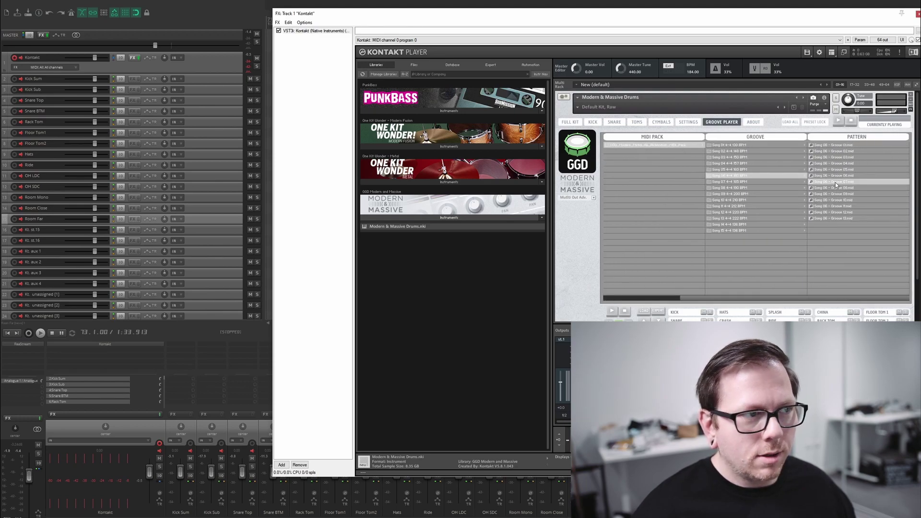
{"action": "double_click", "coordinate": [835, 182]}
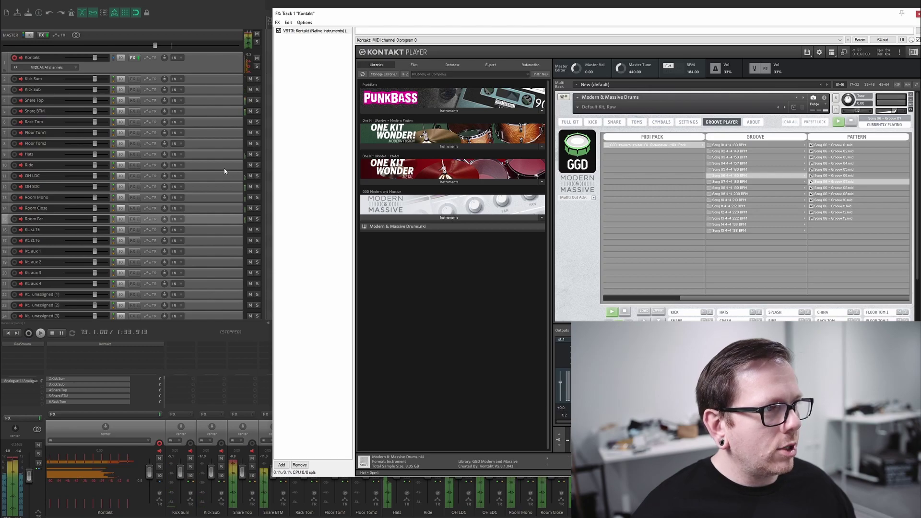
- Solo Room Far and Room Close, adjusting their volumes to about +4.92 dB and +5.61 dB
{"action": "scroll", "coordinate": [224, 171], "scroll_direction": "up", "scroll_amount": 2}
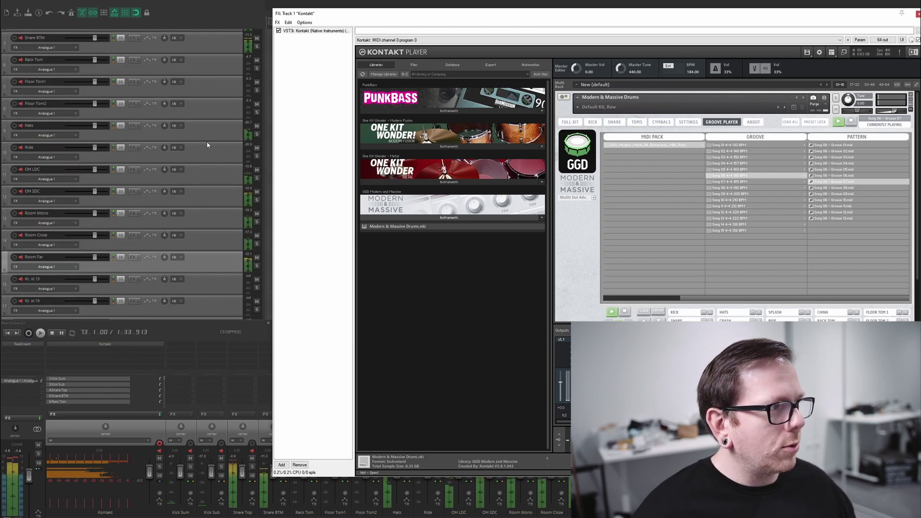
{"action": "scroll", "coordinate": [207, 144], "scroll_direction": "up", "scroll_amount": 2}
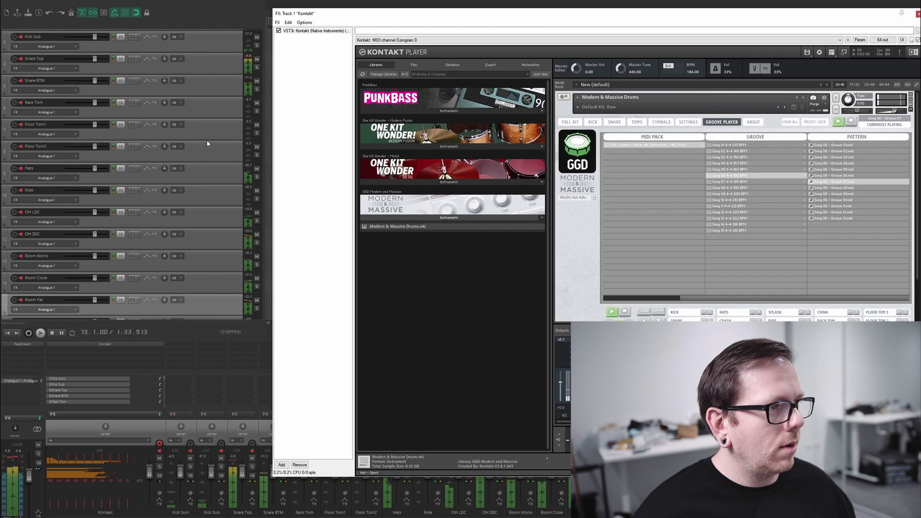
{"action": "scroll", "coordinate": [207, 143], "scroll_direction": "up", "scroll_amount": 1}
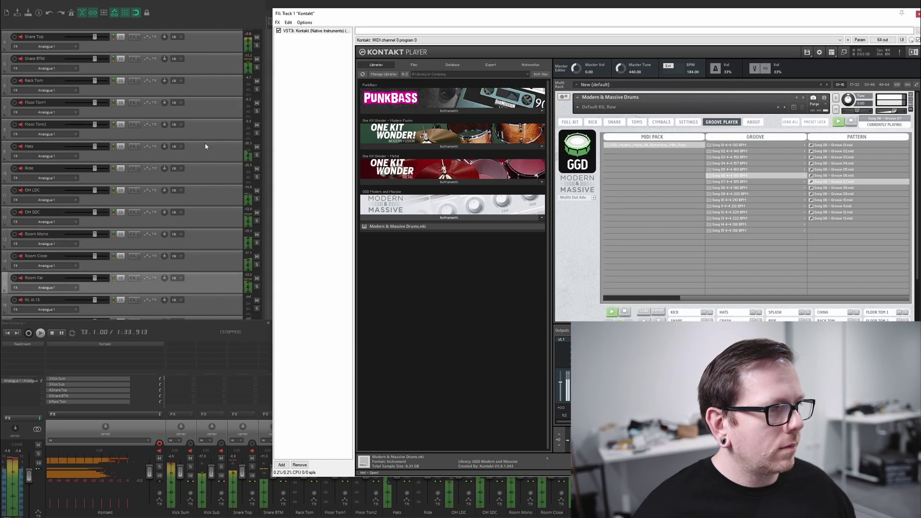
{"action": "left_click", "coordinate": [257, 287]}
{"action": "left_click_drag", "start_coordinate": [95, 278], "coordinate": [99, 281]}
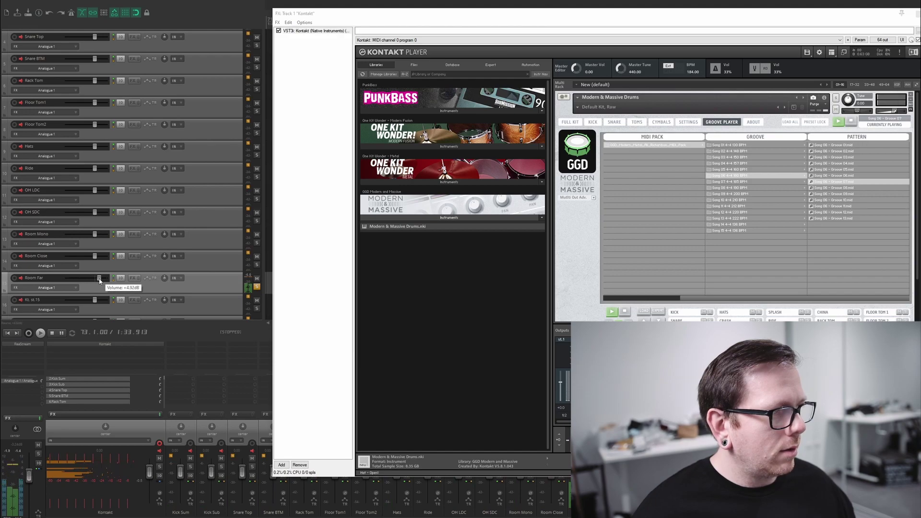
{"action": "left_click", "coordinate": [257, 265]}
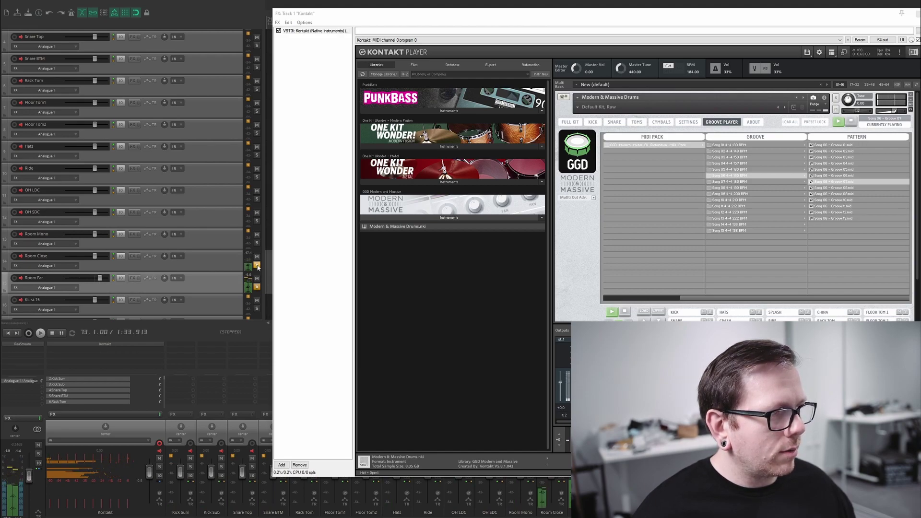
{"action": "left_click_drag", "start_coordinate": [94, 256], "coordinate": [101, 257]}
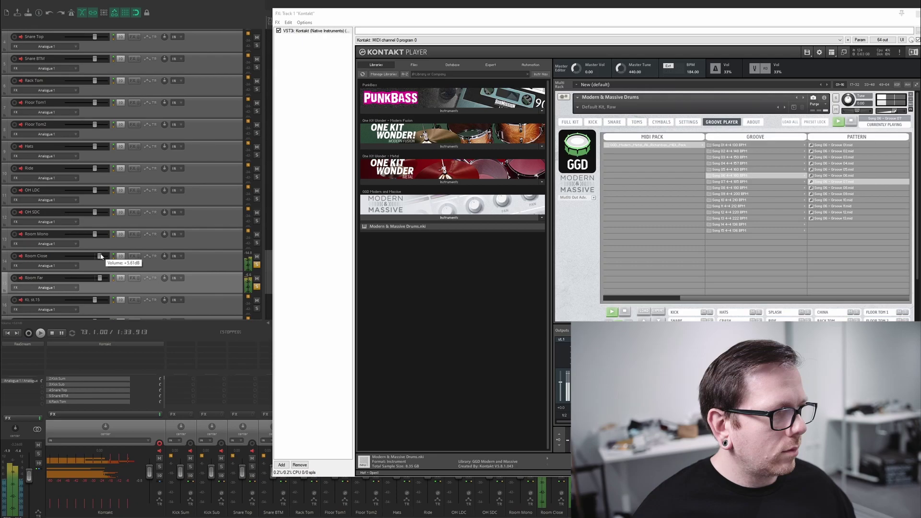
- Unsolo the room tracks, briefly solo Room Mono, then let the full kit play
{"action": "left_click", "coordinate": [257, 287]}
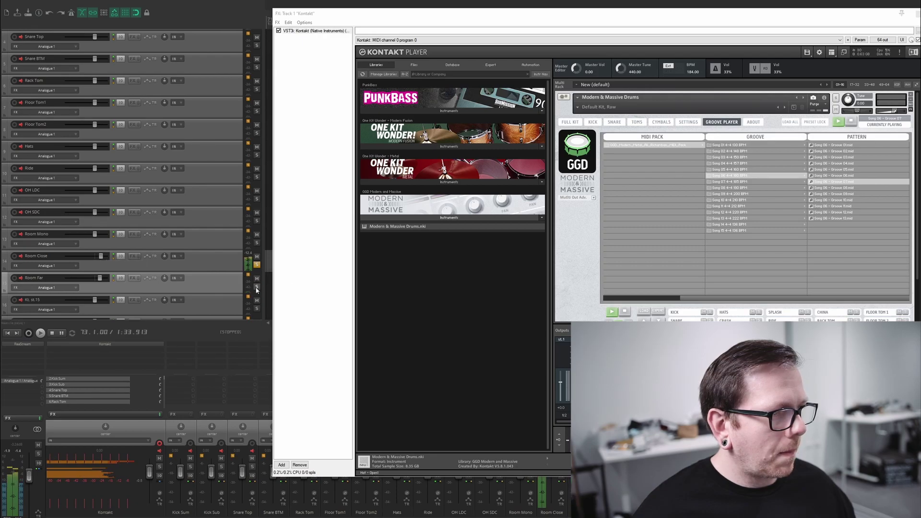
{"action": "left_click", "coordinate": [257, 265]}
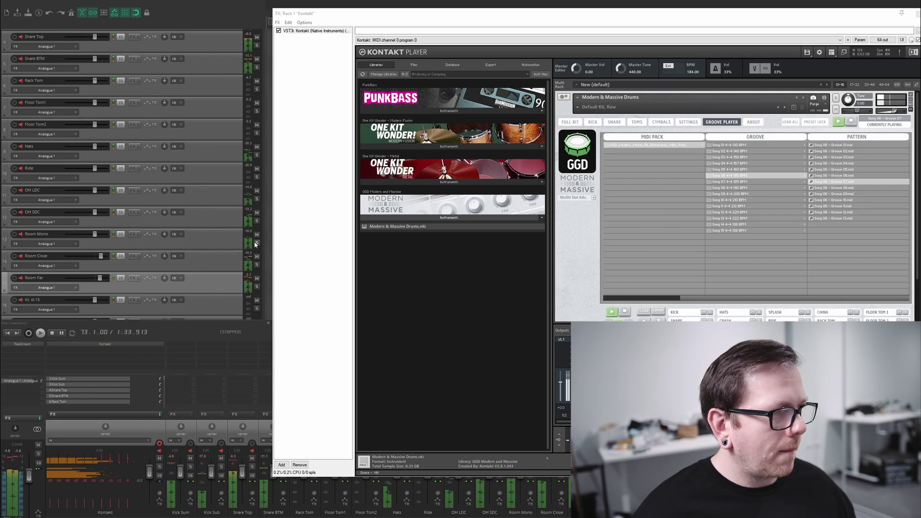
{"action": "left_click", "coordinate": [257, 242]}
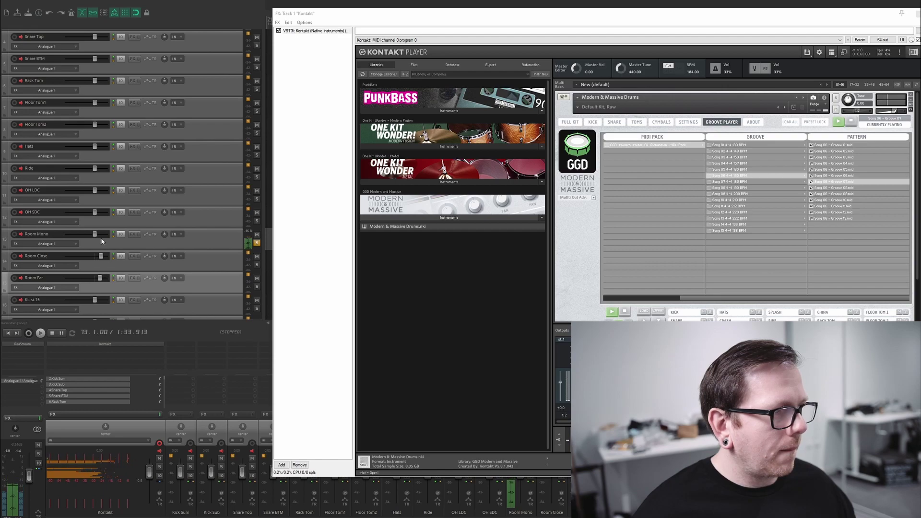
{"action": "scroll", "coordinate": [95, 235], "scroll_direction": "up", "scroll_amount": 2}
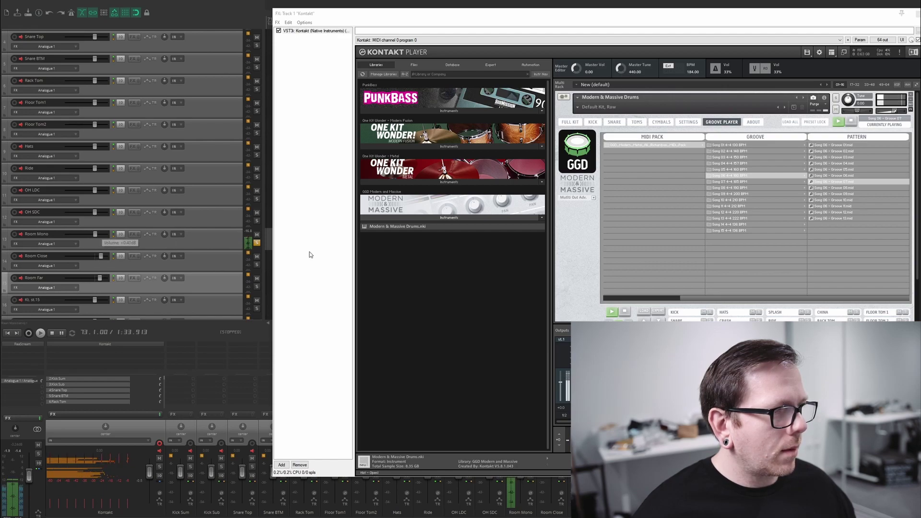
{"action": "left_click", "coordinate": [257, 243]}
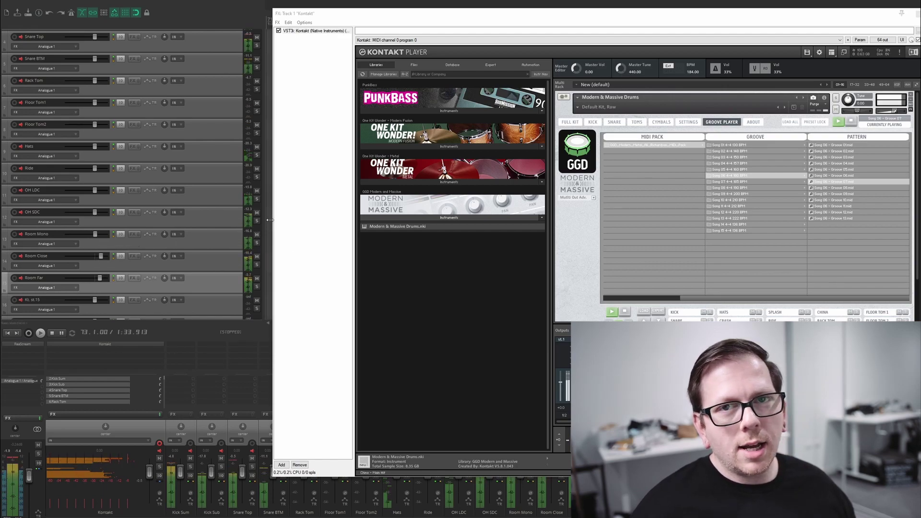
- Remove the leftover unassigned Kt. tracks
{"action": "scroll", "coordinate": [174, 241], "scroll_direction": "down", "scroll_amount": 3}
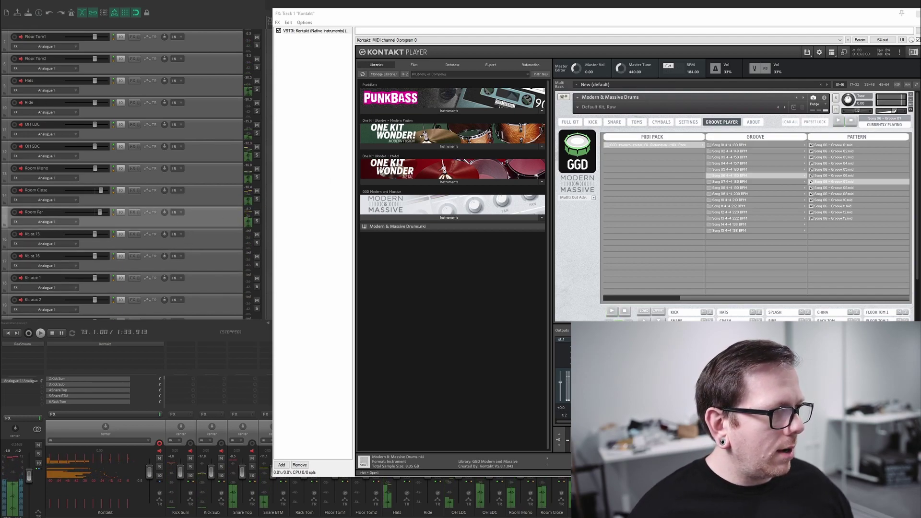
{"action": "scroll", "coordinate": [211, 210], "scroll_direction": "down", "scroll_amount": 3}
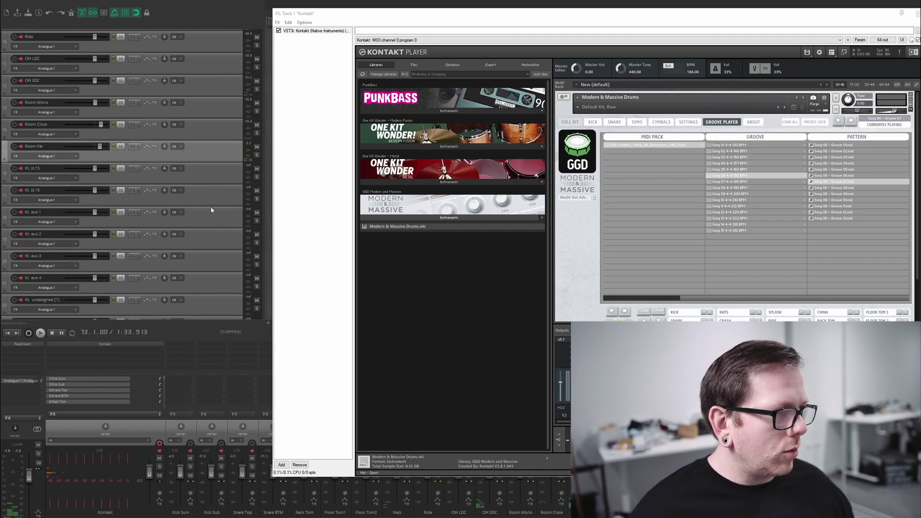
{"action": "scroll", "coordinate": [209, 192], "scroll_direction": "down", "scroll_amount": 3}
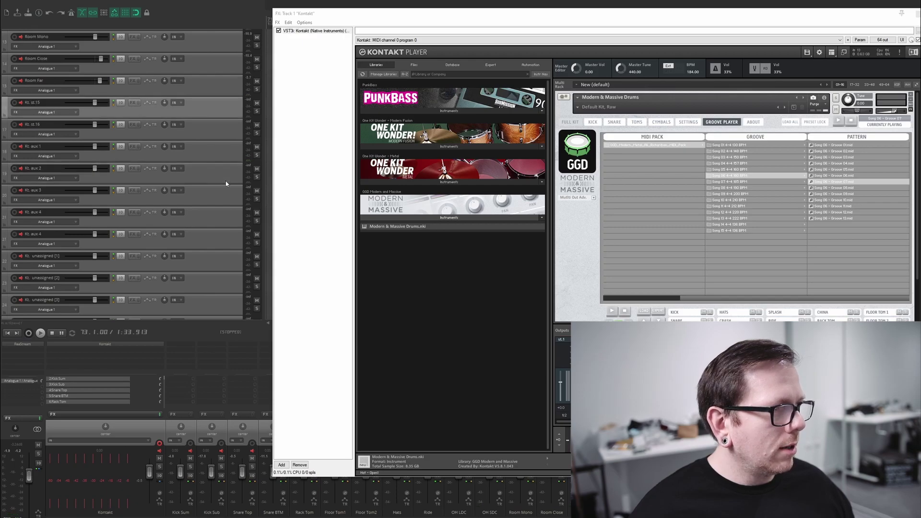
{"action": "scroll", "coordinate": [225, 201], "scroll_direction": "down", "scroll_amount": 8}
{"action": "right_click", "coordinate": [221, 287]}
{"action": "left_click", "coordinate": [266, 334]}
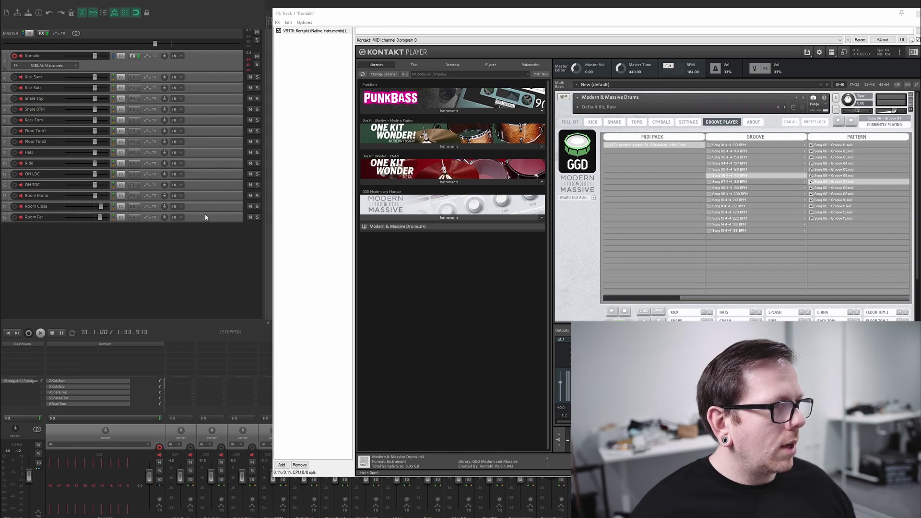
- Select the named drum tracks from Kick Sum through Room Far
{"action": "scroll", "coordinate": [195, 213], "scroll_direction": "up", "scroll_amount": 2}
{"action": "scroll", "coordinate": [194, 211], "scroll_direction": "down", "scroll_amount": 2}
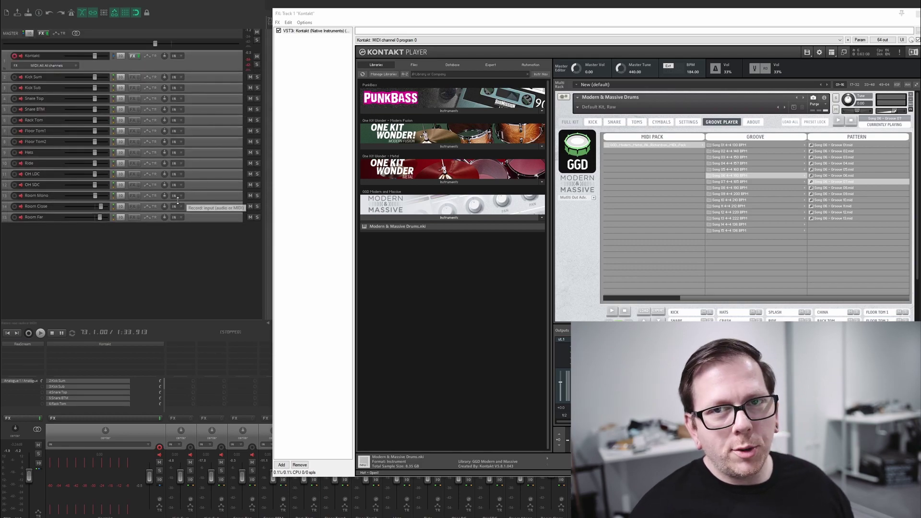
{"action": "scroll", "coordinate": [191, 196], "scroll_direction": "up", "scroll_amount": 2}
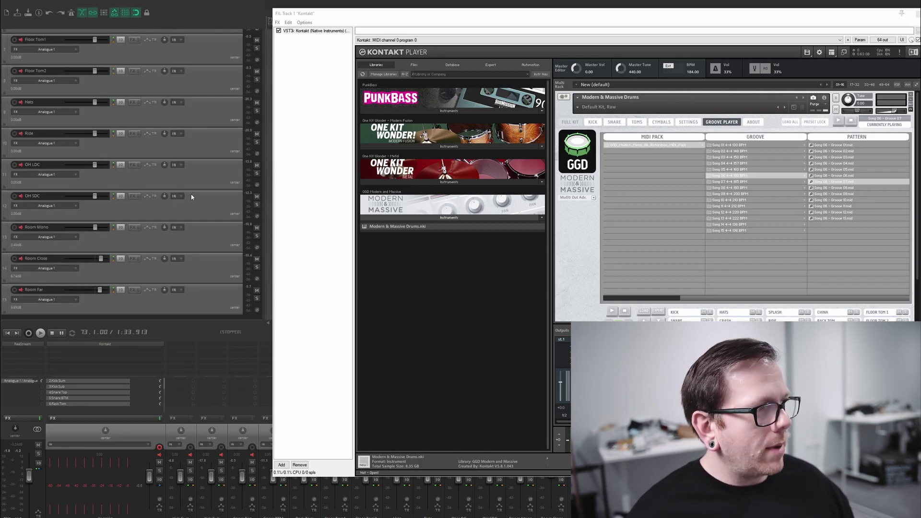
{"action": "scroll", "coordinate": [192, 195], "scroll_direction": "down", "scroll_amount": 2}
{"action": "scroll", "coordinate": [191, 195], "scroll_direction": "up", "scroll_amount": 2}
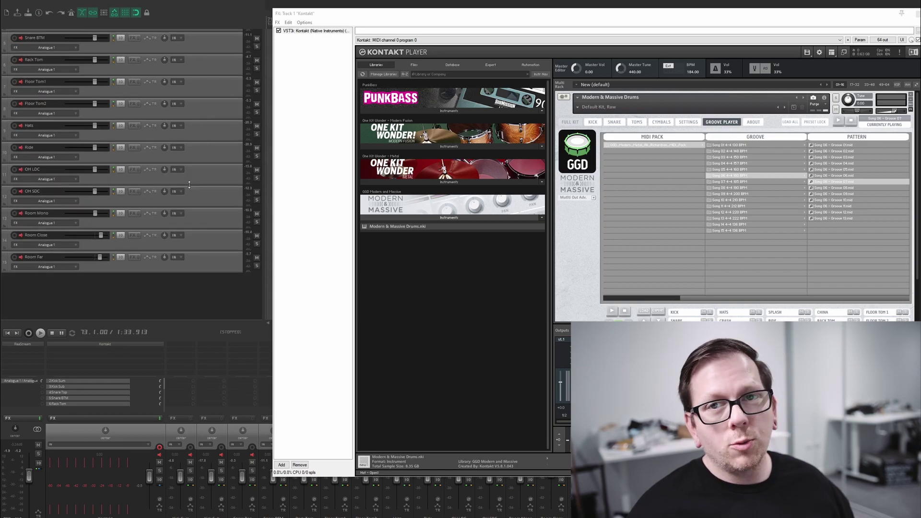
{"action": "scroll", "coordinate": [190, 190], "scroll_direction": "down", "scroll_amount": 2}
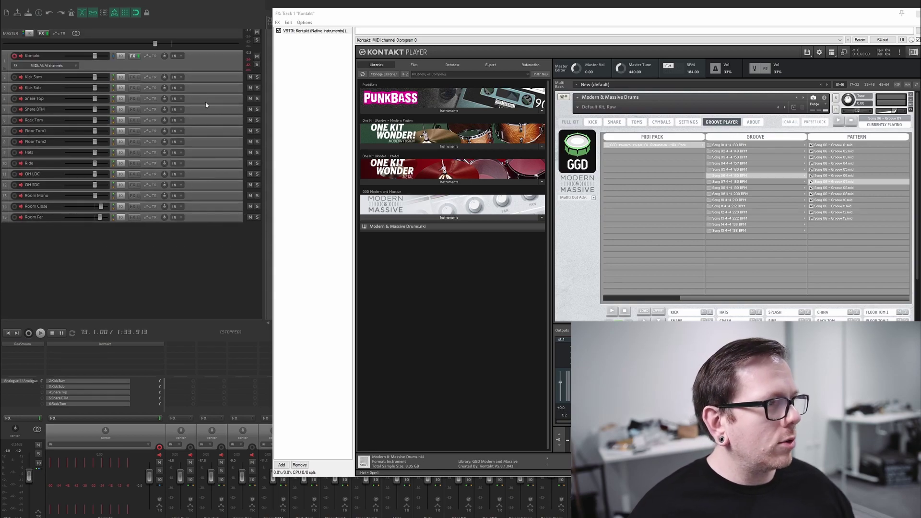
{"action": "left_click", "coordinate": [214, 80]}
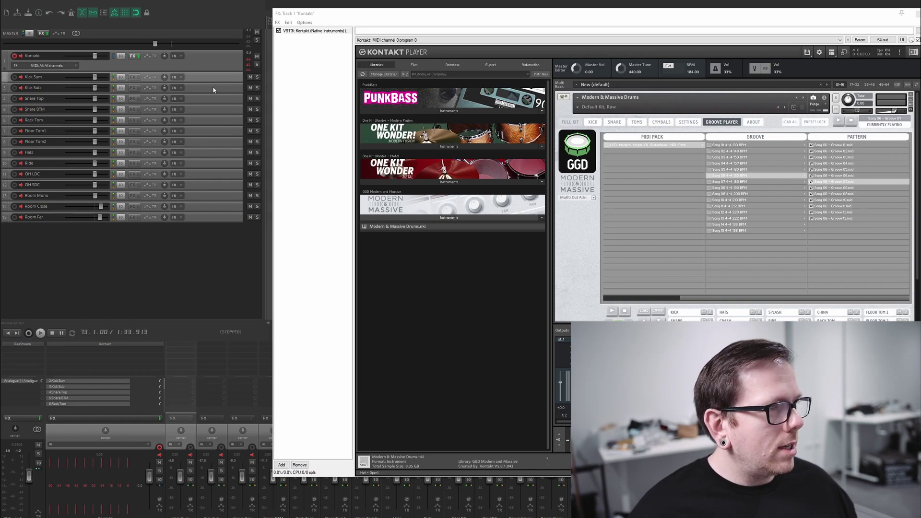
{"action": "left_click", "coordinate": [222, 216], "text": "shift"}
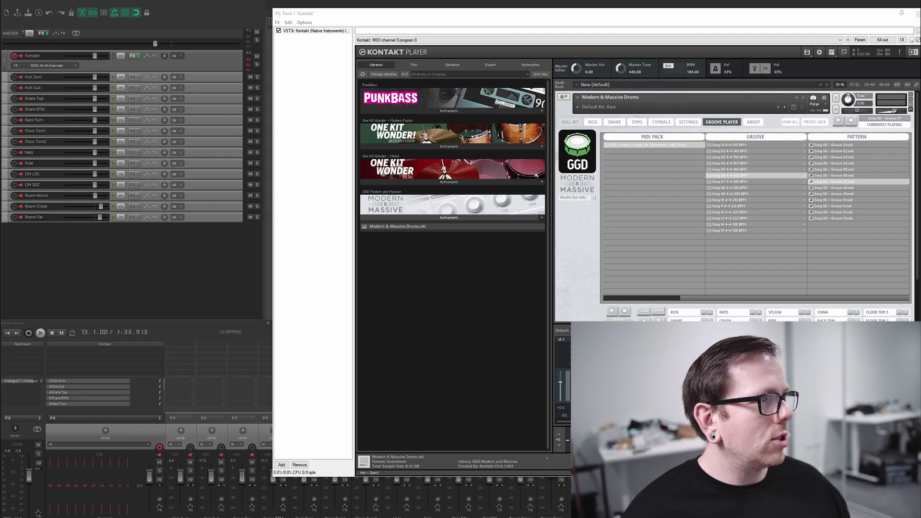
{"action": "right_click", "coordinate": [50, 30]}
{"action": "right_click", "coordinate": [67, 30]}
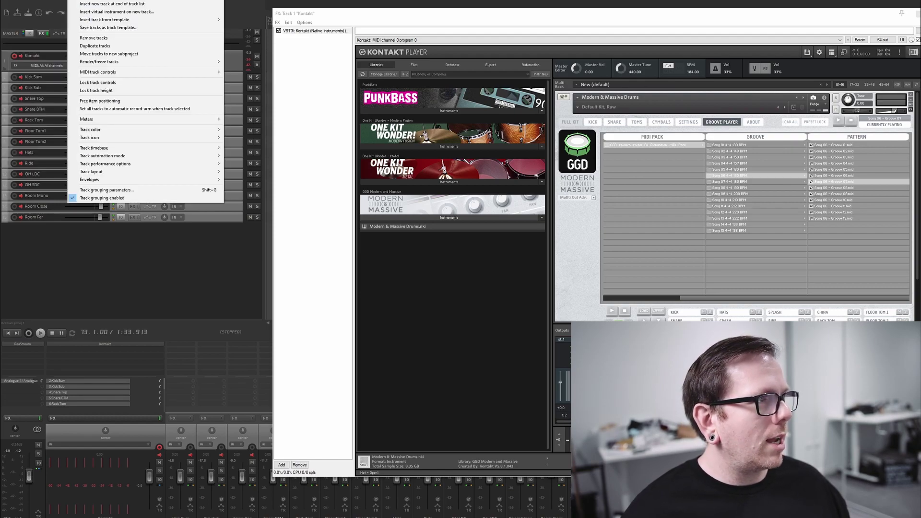
{"action": "key", "text": "Escape"}
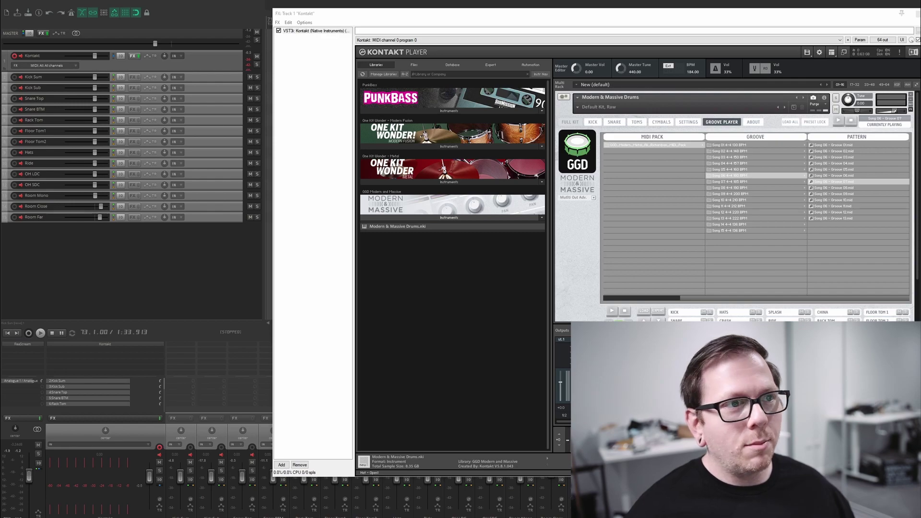